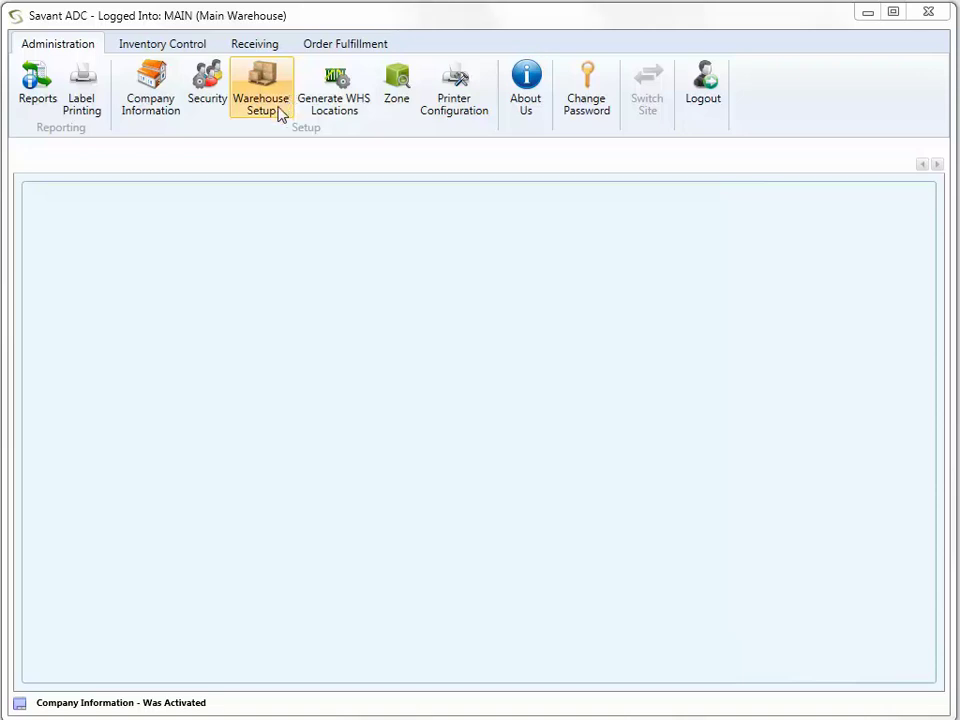
- Open the company information form and enter Radical Rakes' street address
left_click(149, 103)
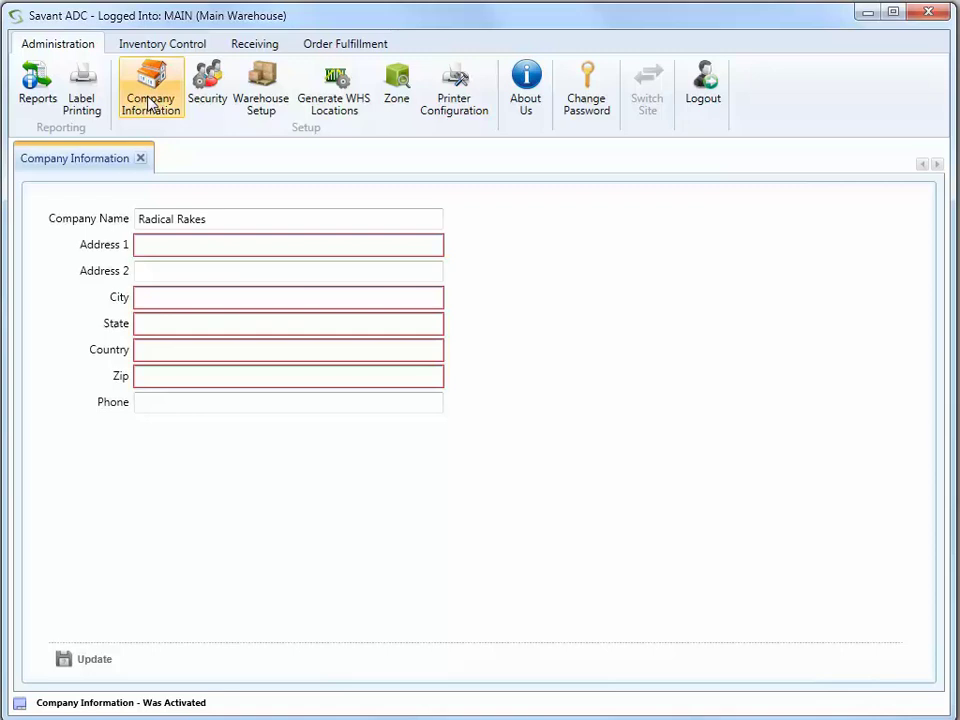
left_click(178, 243)
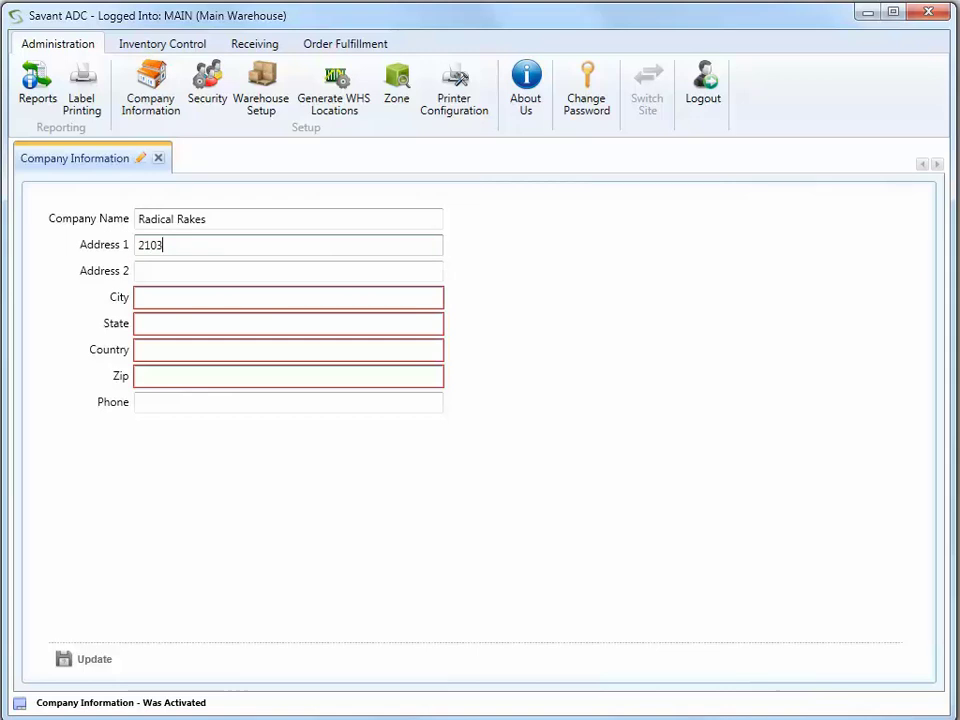
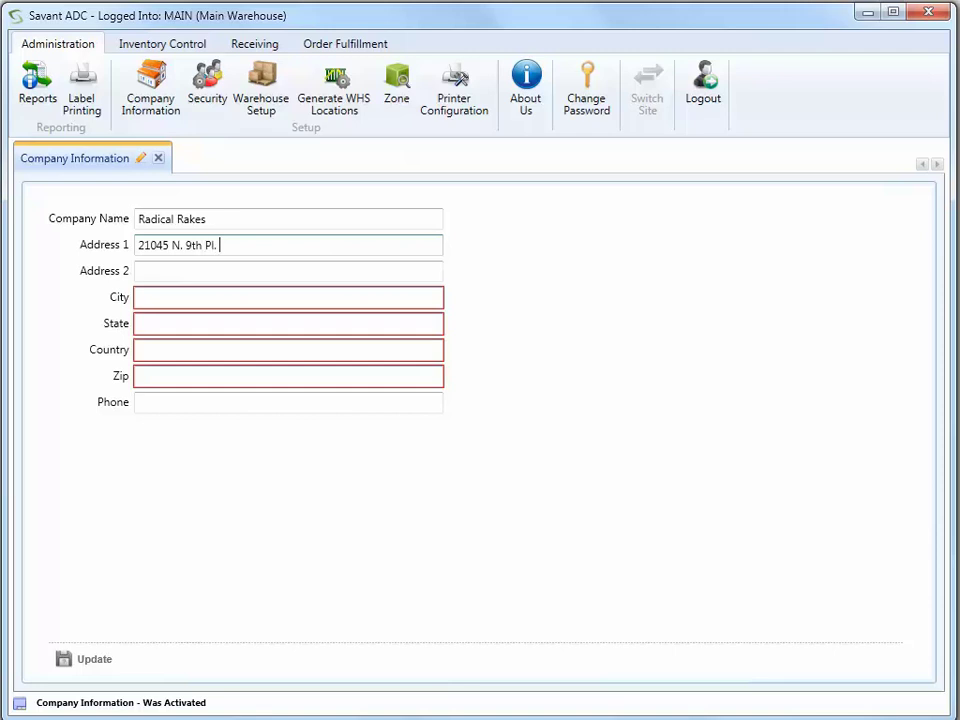
key("Tab")
- Fill in the company's city, state and country
key("Tab")
type("Ph")
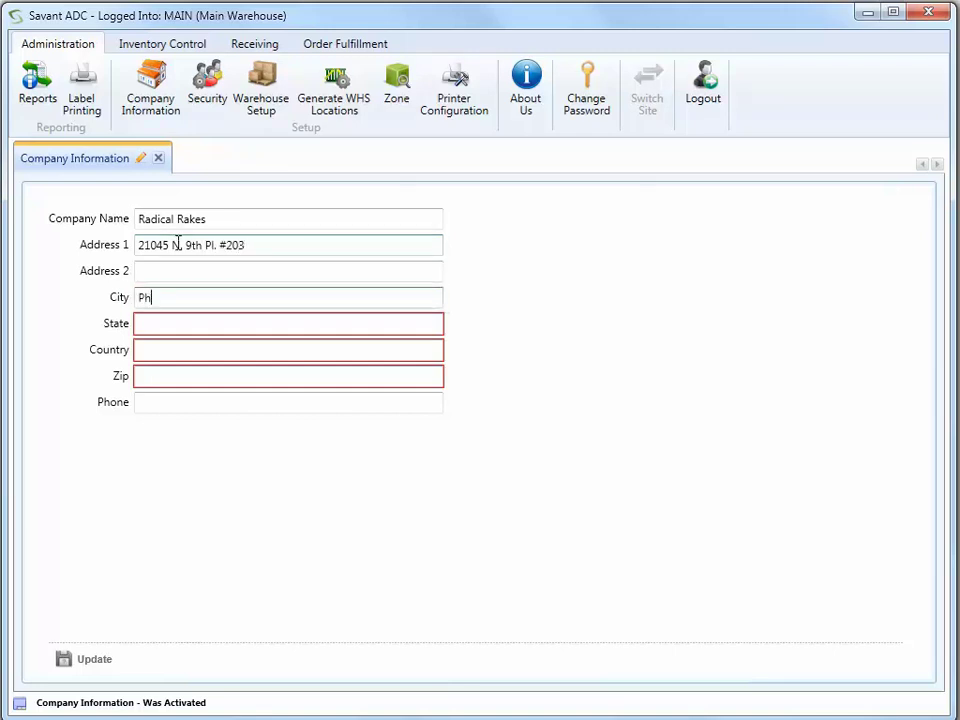
type("oenix")
key("Tab")
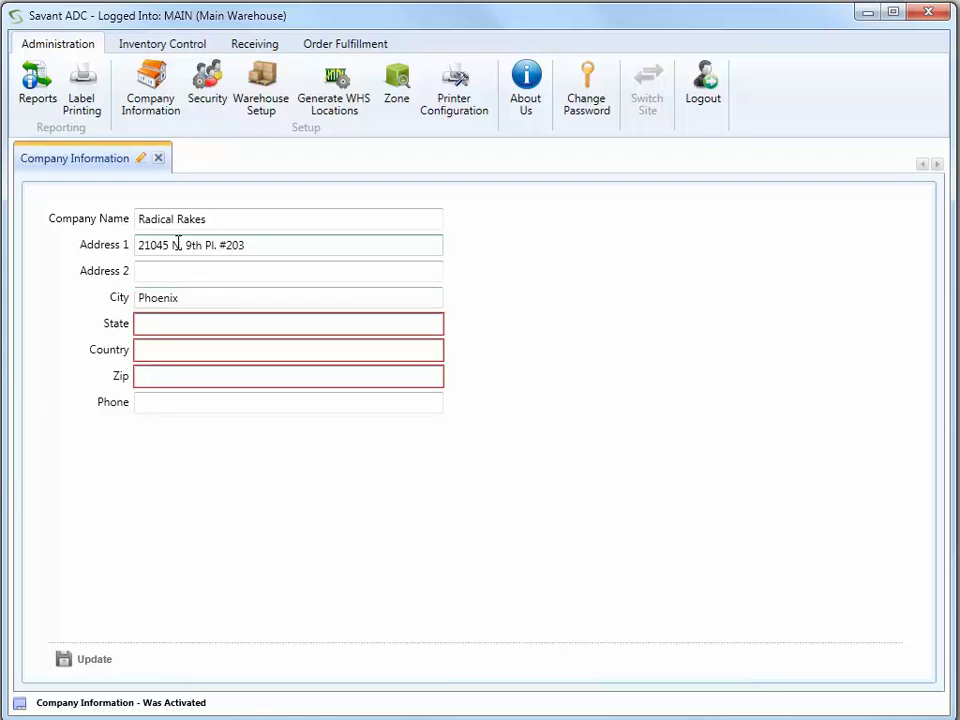
type("AZ")
key("Tab")
type("USA")
key("Tab")
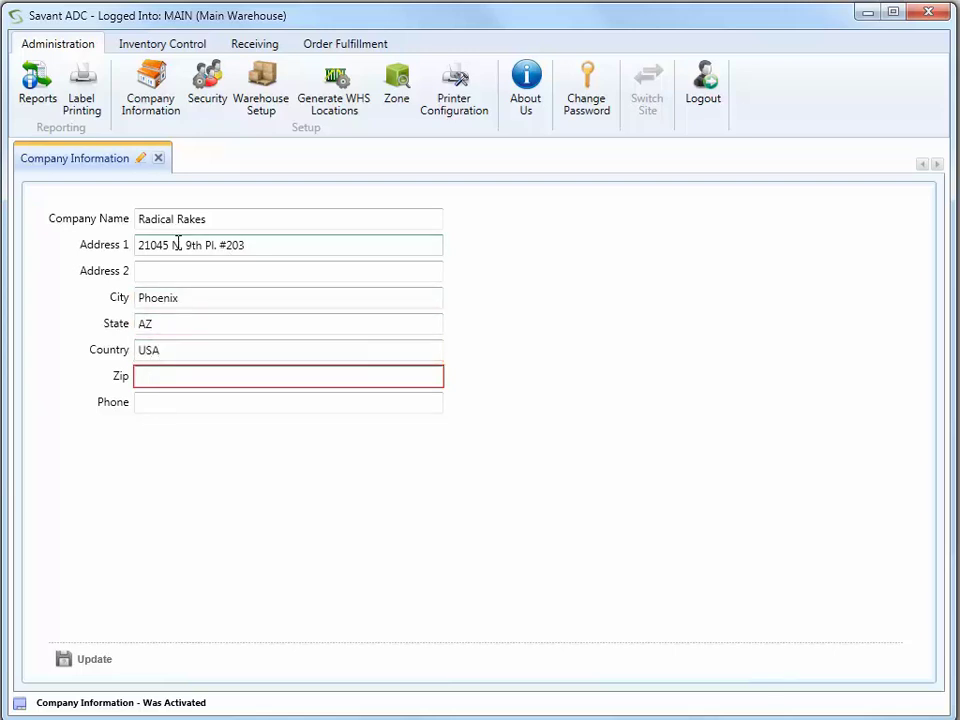
- Add the zip code and the company phone number, then save the company information
type("85024")
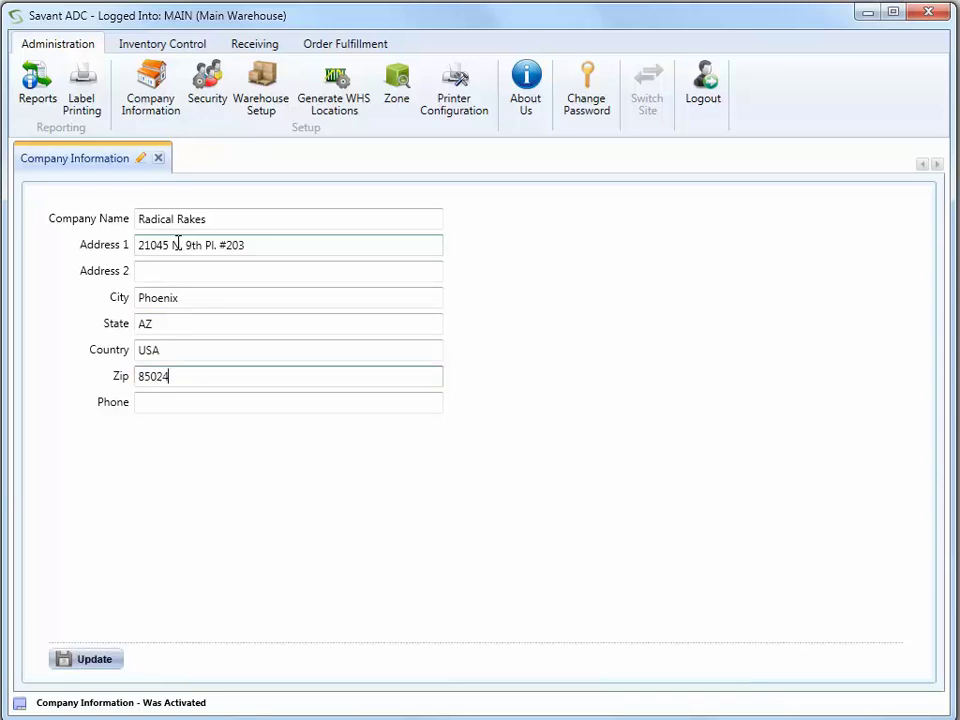
key("Tab")
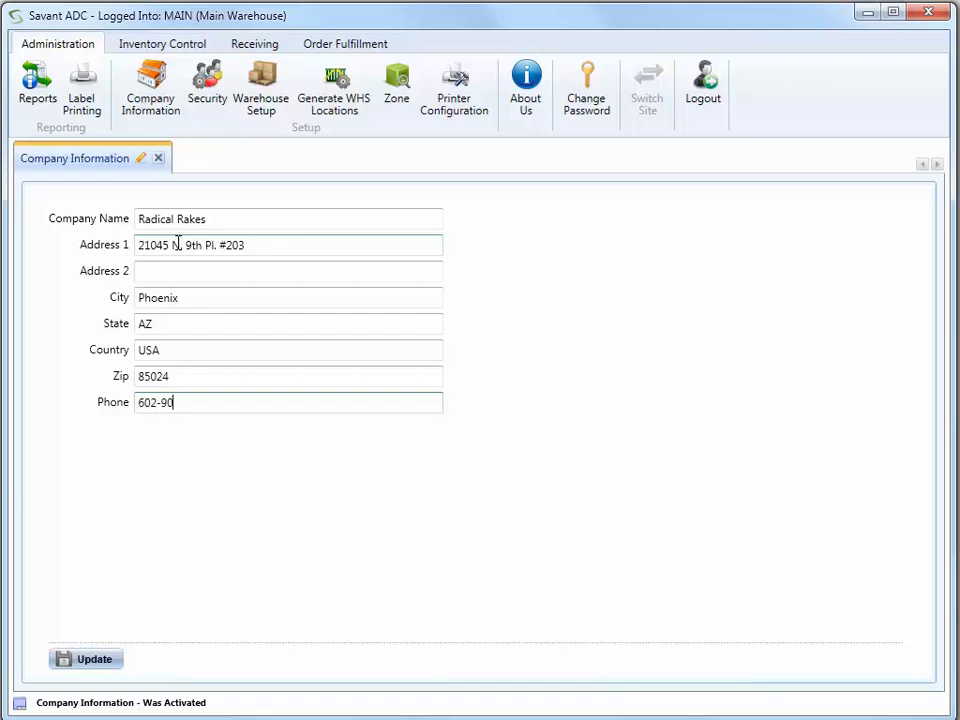
left_click(176, 244)
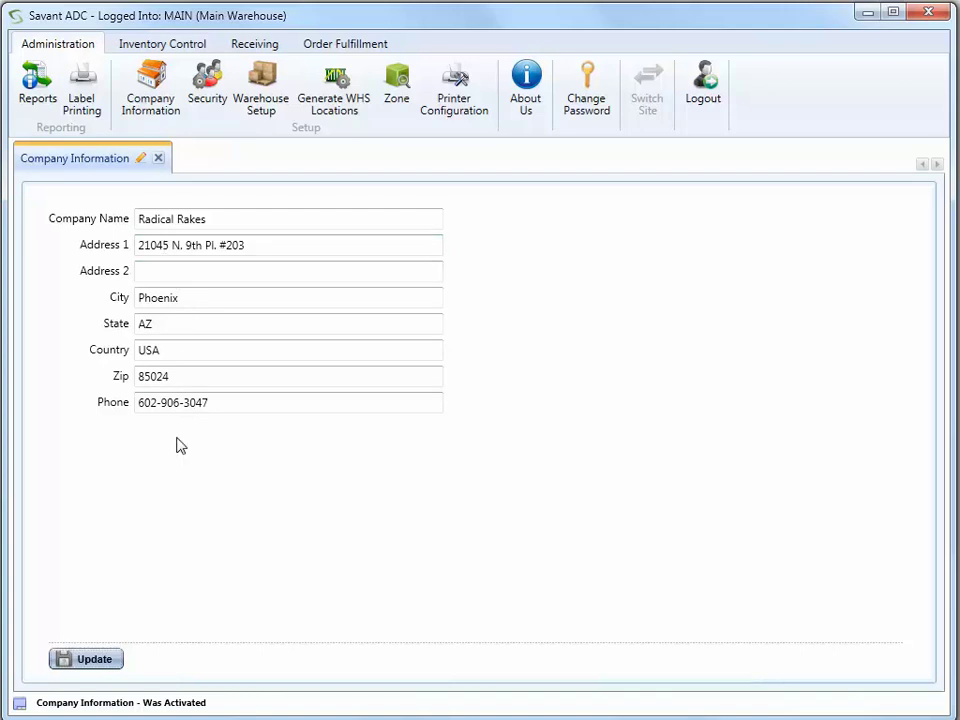
left_click(113, 659)
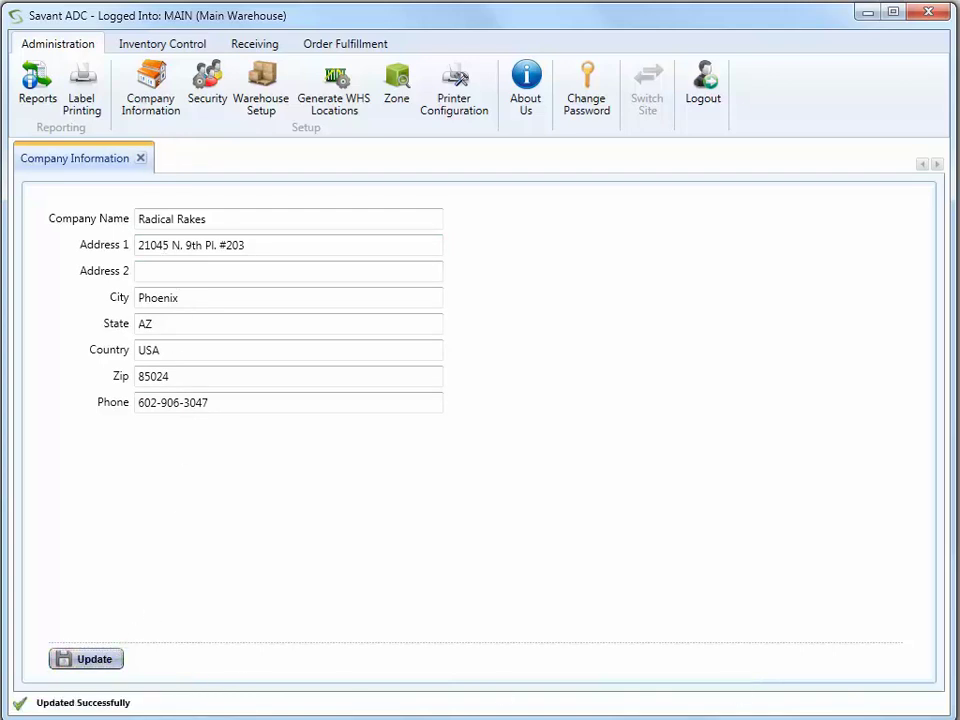
- Switch from Company Information to Warehouse Setup and look up the MAIN site ID
left_click(141, 158)
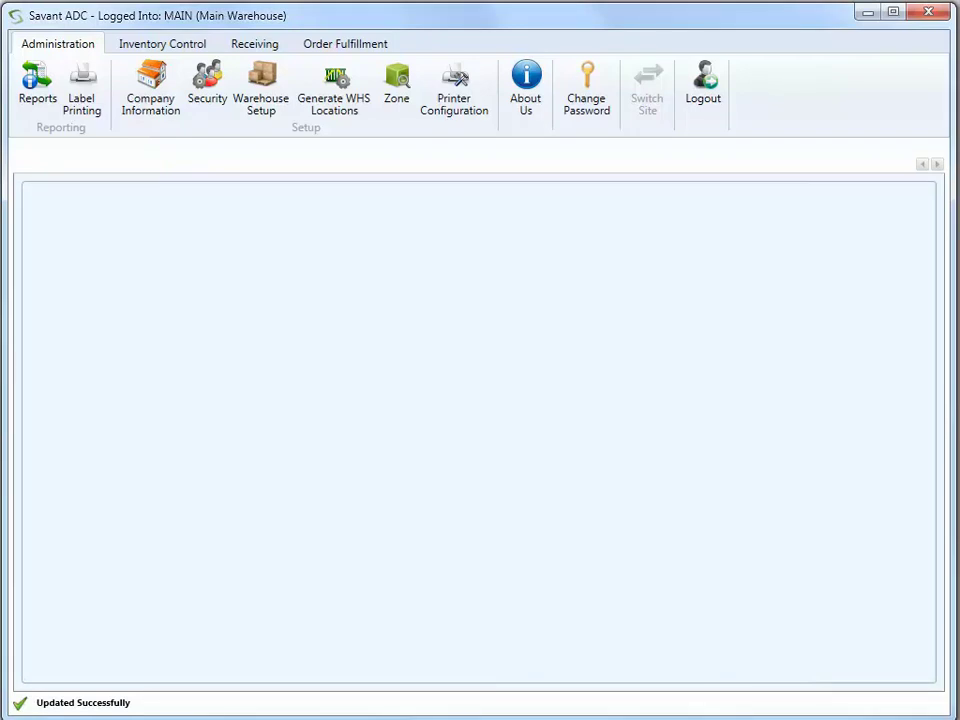
left_click(259, 100)
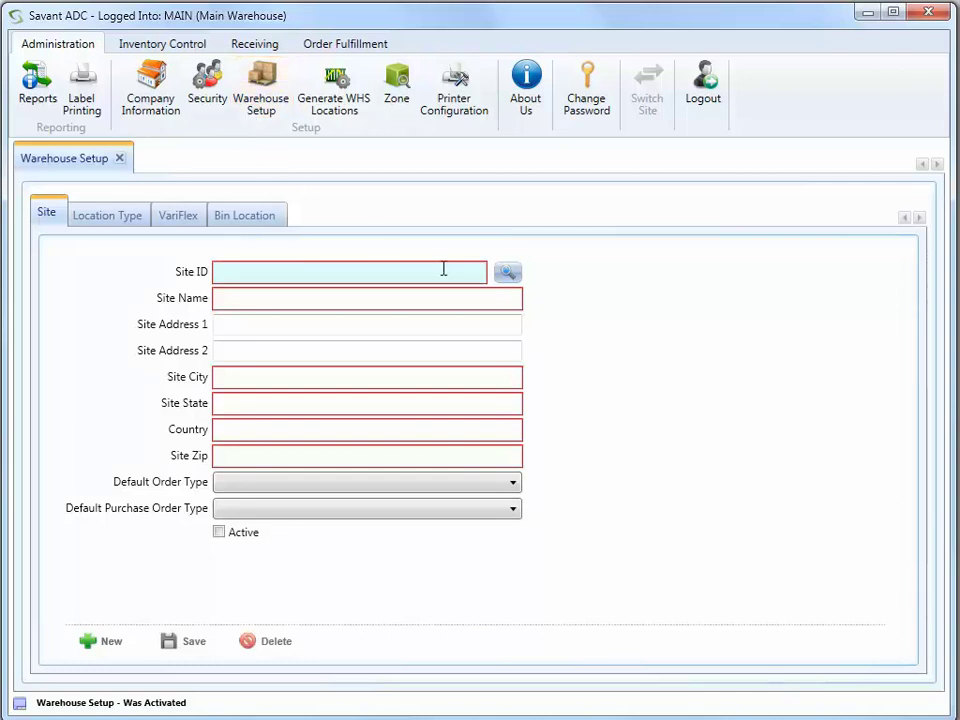
left_click(505, 275)
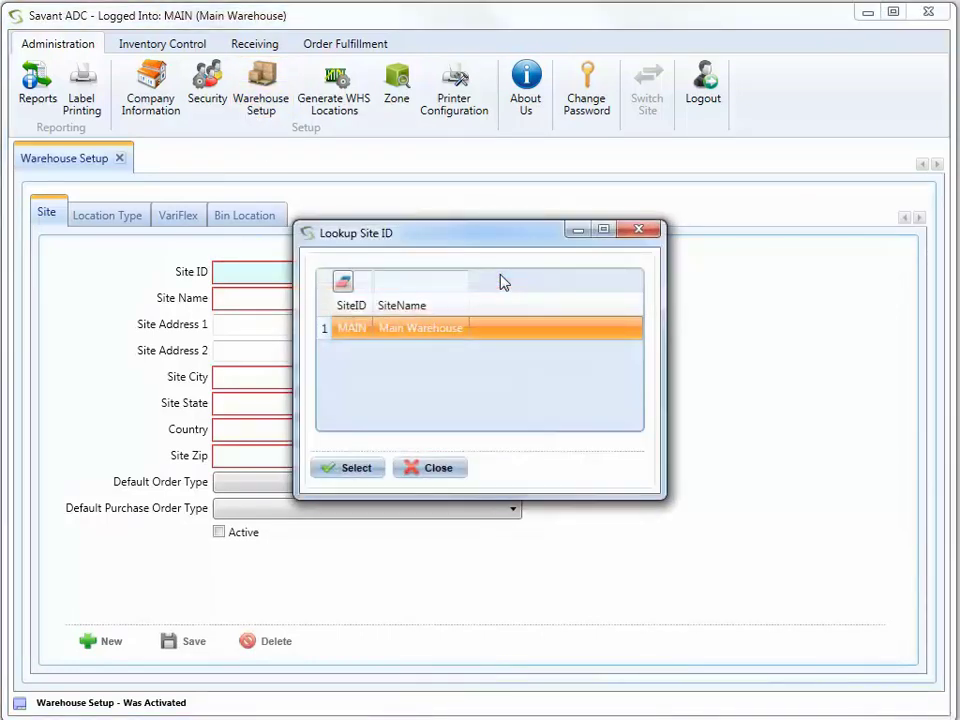
- Load the MAIN site's Main Warehouse details and save the site record
left_click(350, 468)
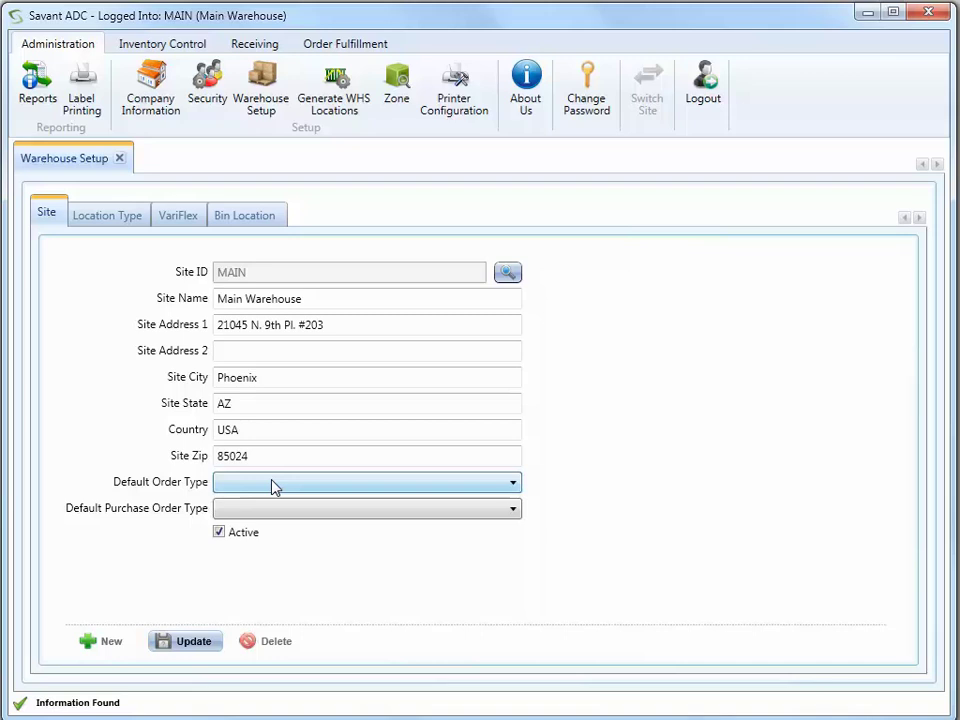
left_click(193, 641)
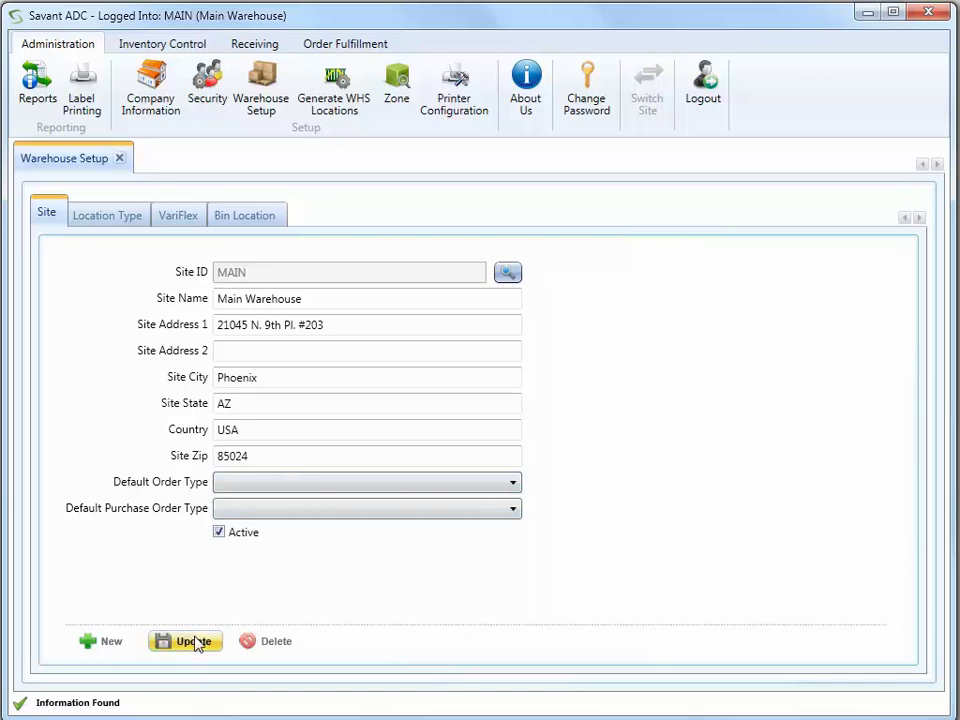
- Close Warehouse Setup and load the system administrator operator in the Security form
left_click(120, 160)
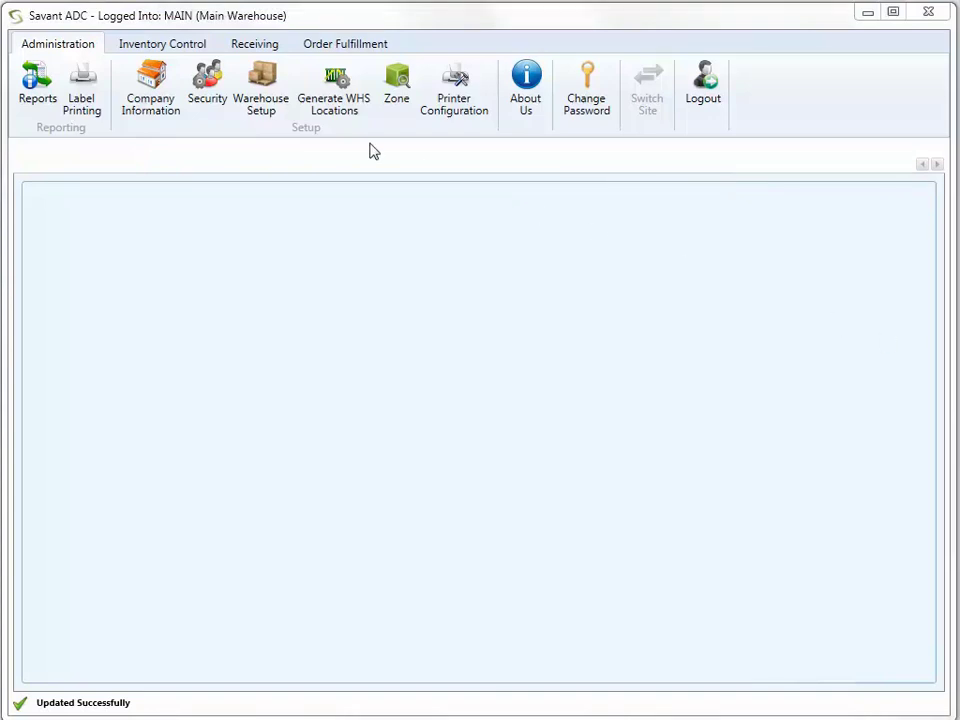
left_click(209, 93)
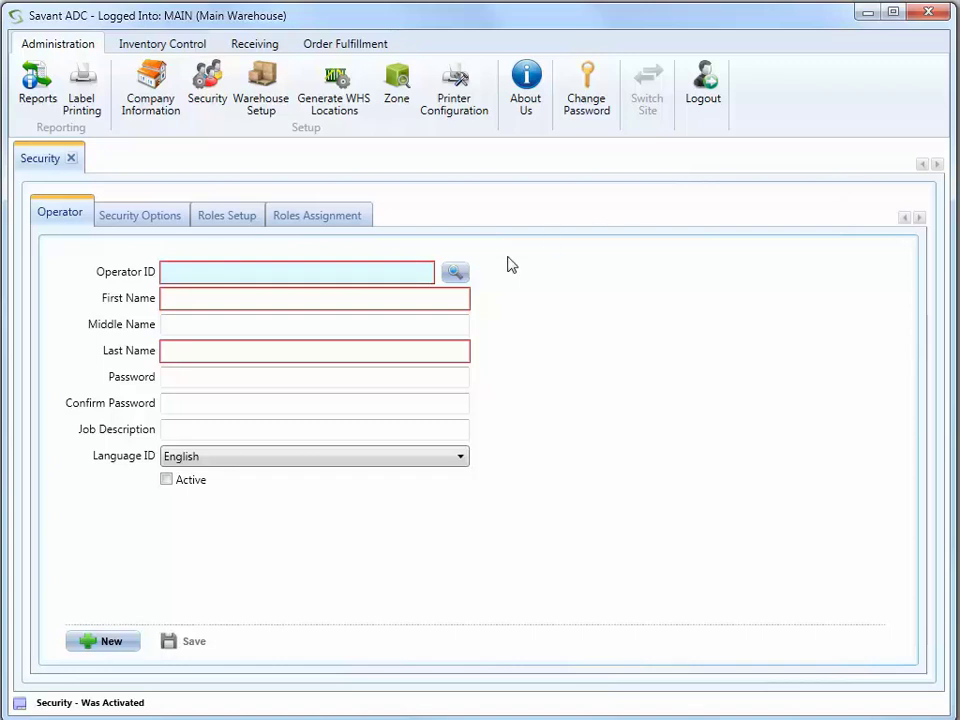
left_click(455, 272)
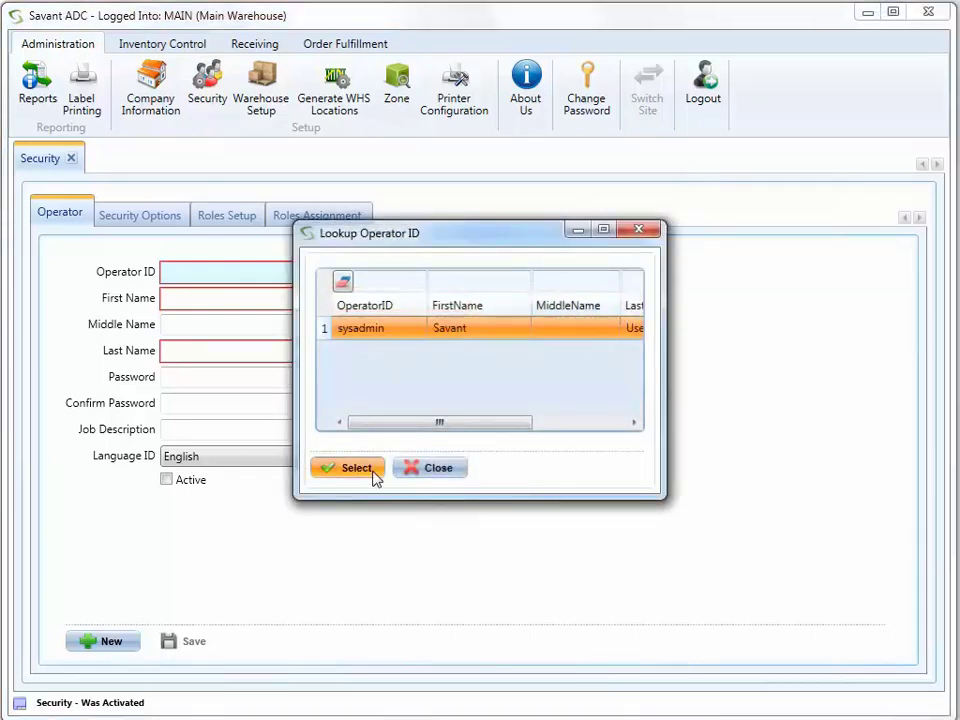
left_click(372, 468)
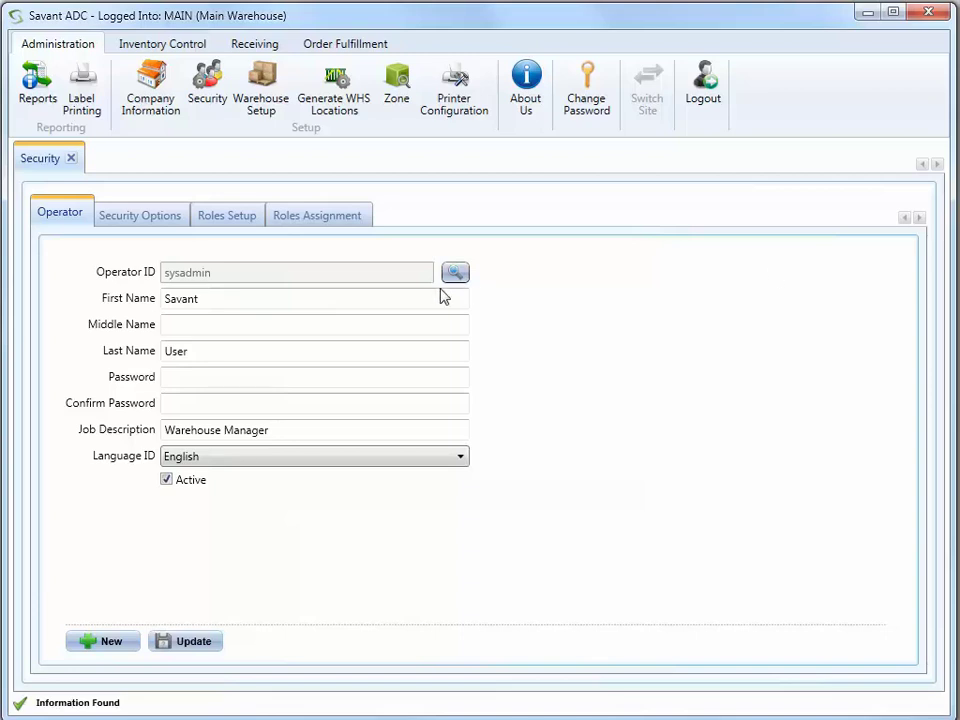
- Replace the administrator operator's first and last name
left_click(278, 297)
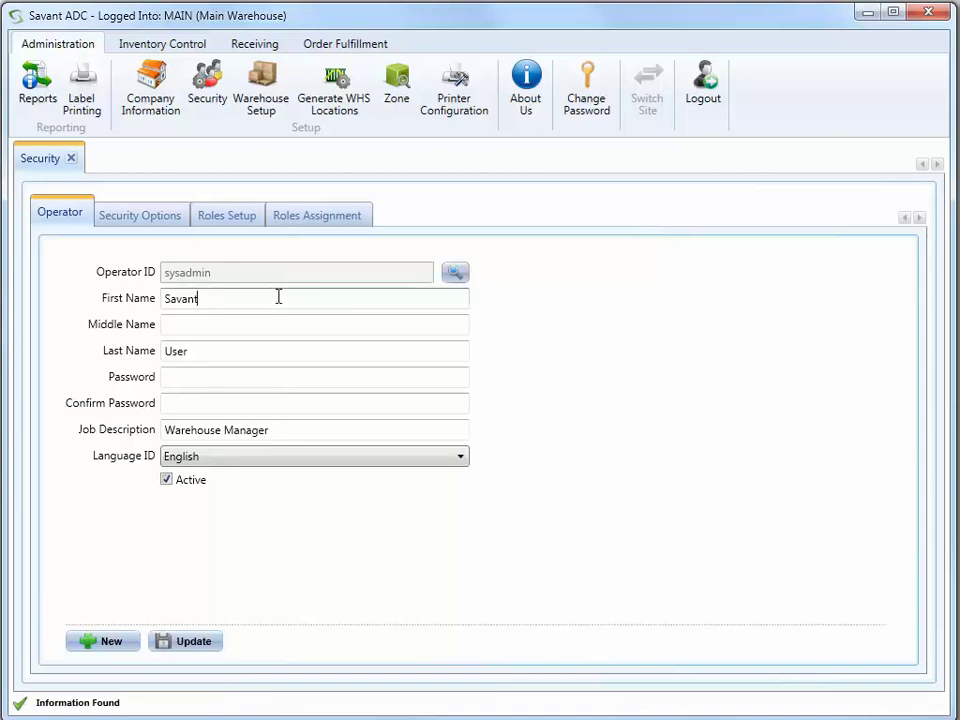
key("BackSpace")
key("BackSpace")
key("BackSpace")
key("BackSpace")
key("BackSpace")
key("BackSpace")
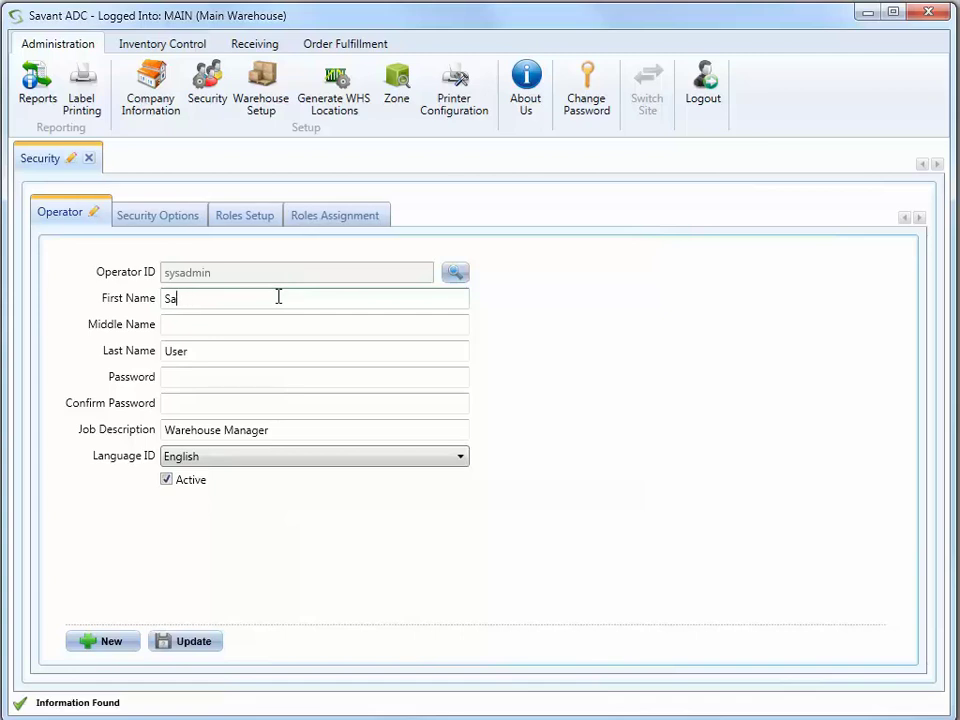
key("Tab")
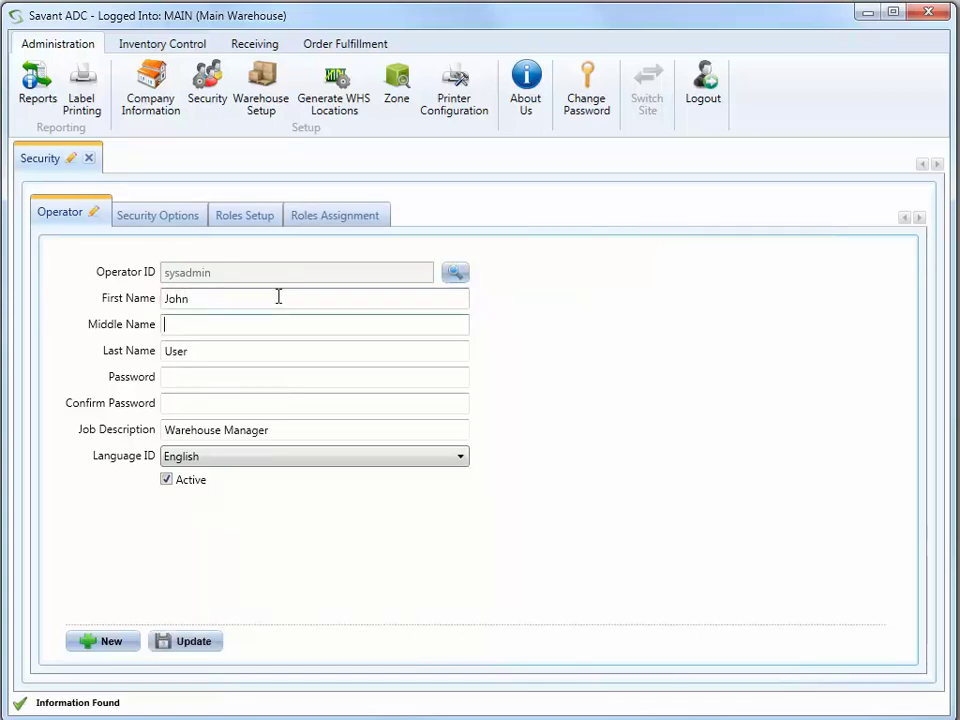
key("Tab")
key("Delete")
key("Delete")
key("Delete")
key("Delete")
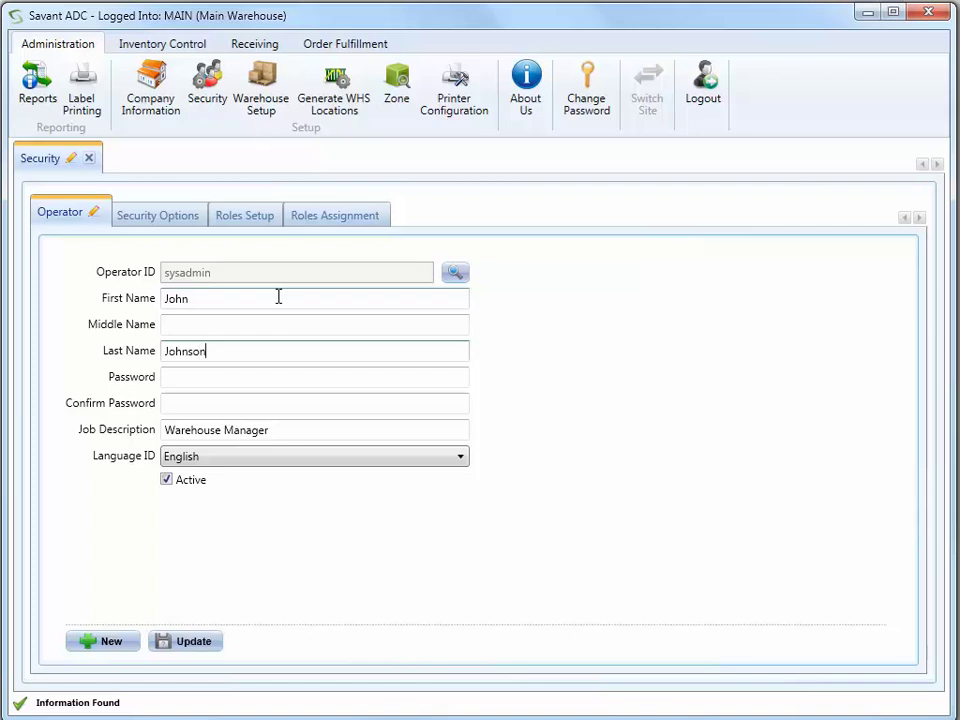
key("Tab")
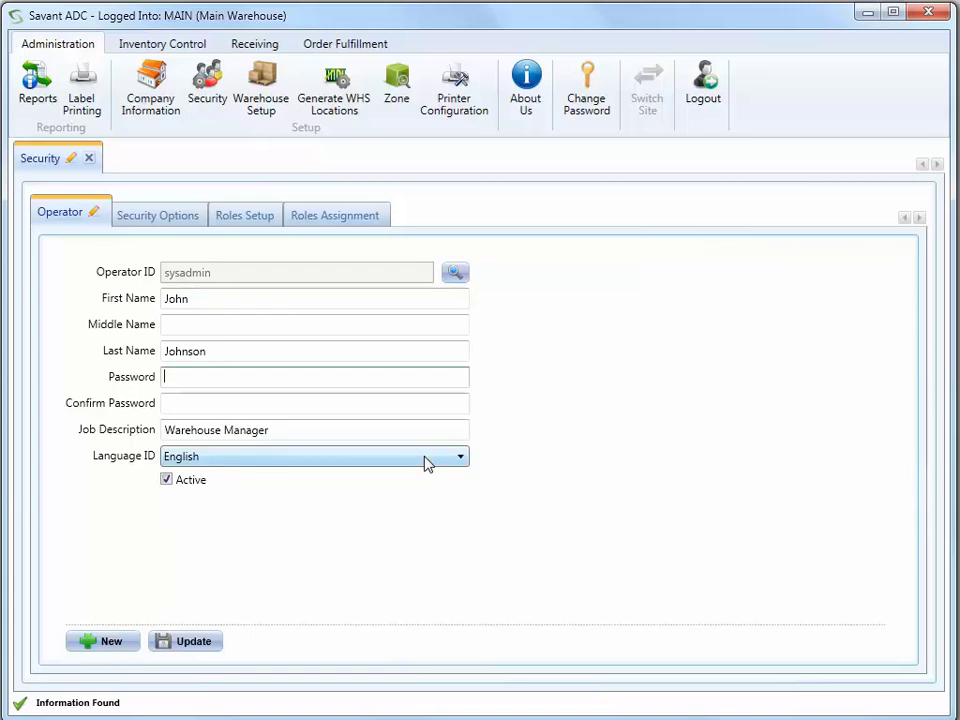
- Keep the operator's language as English and save the operator changes
left_click(452, 466)
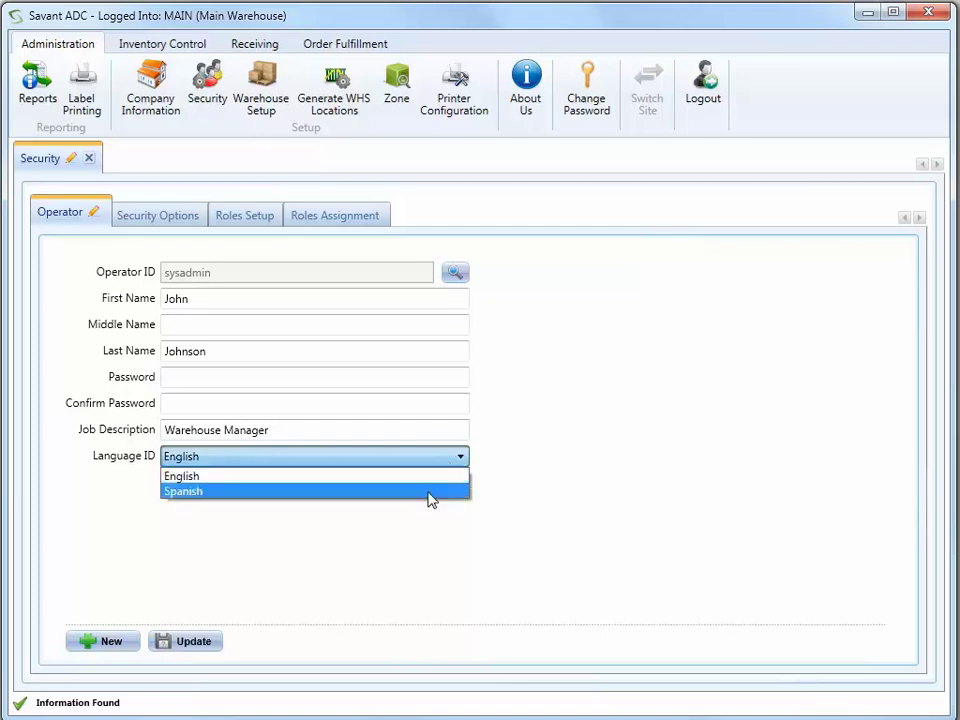
left_click(426, 479)
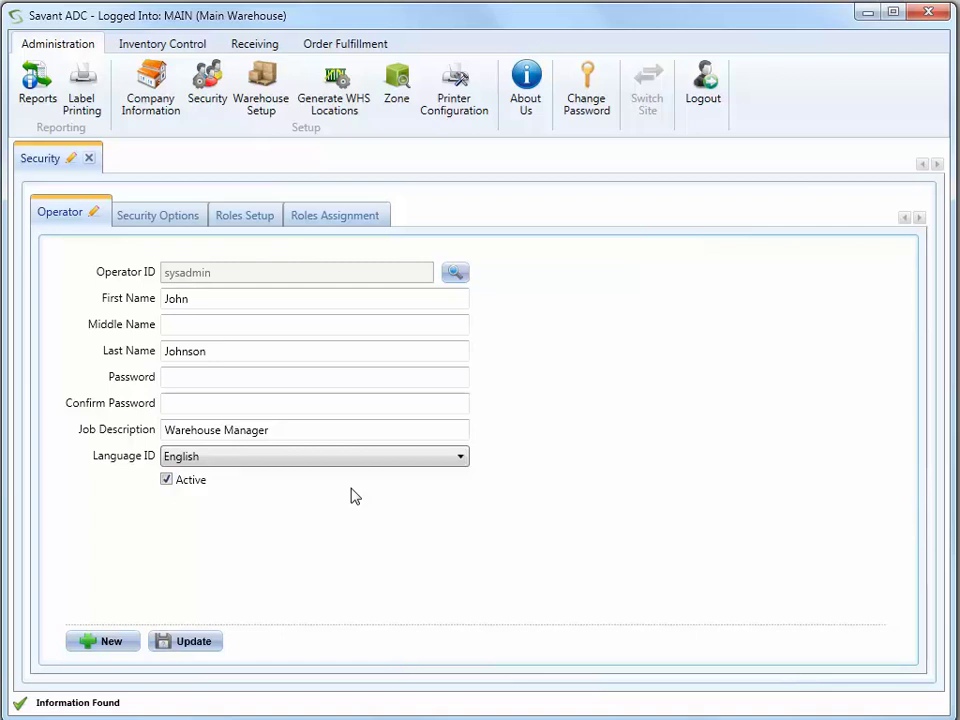
left_click(210, 644)
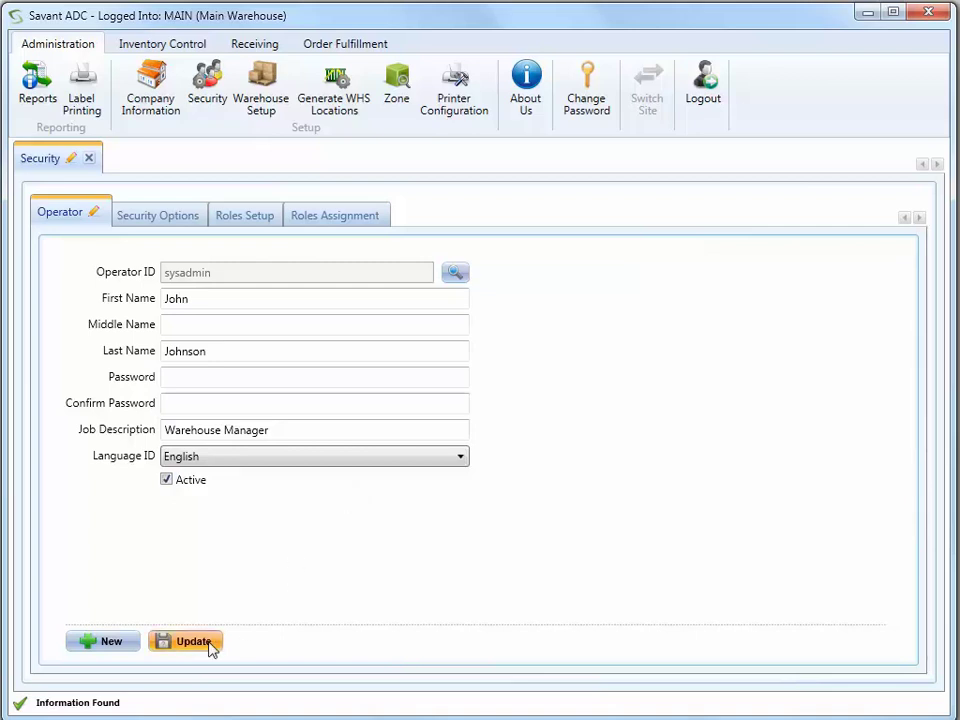
- Start a new operator with ID 'inventoryuser' and the operator's first and last name
left_click(112, 642)
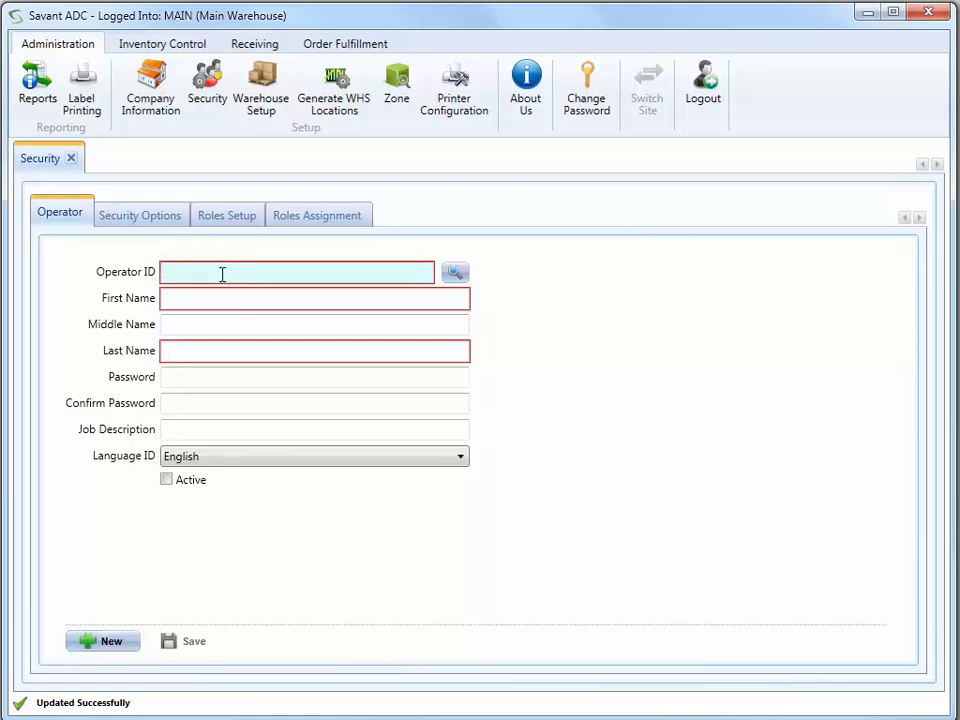
type("inventoryuser")
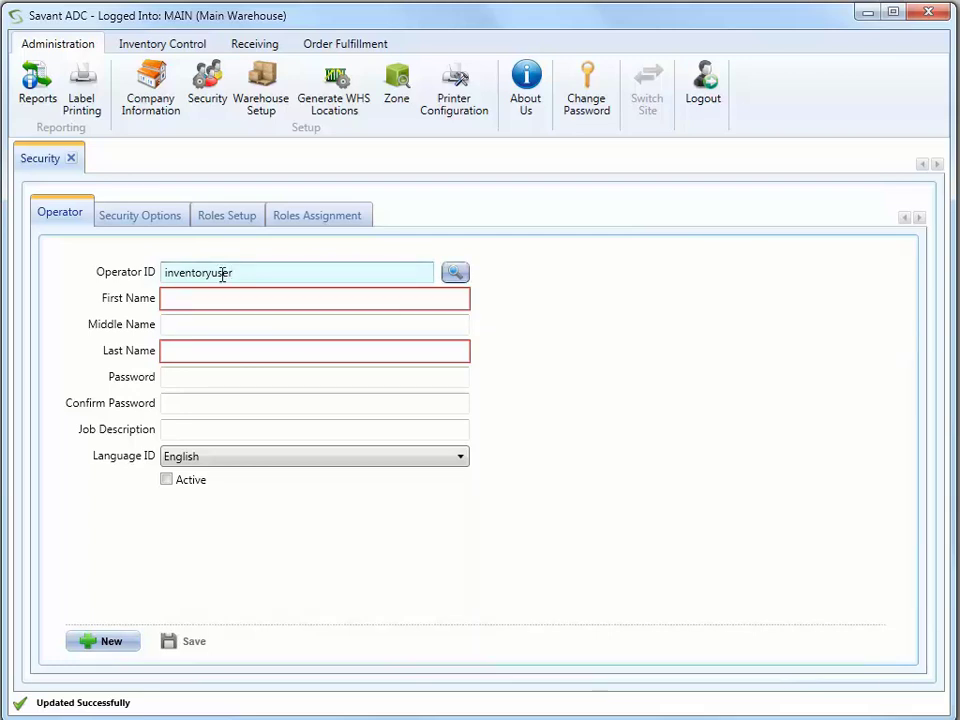
key("Tab")
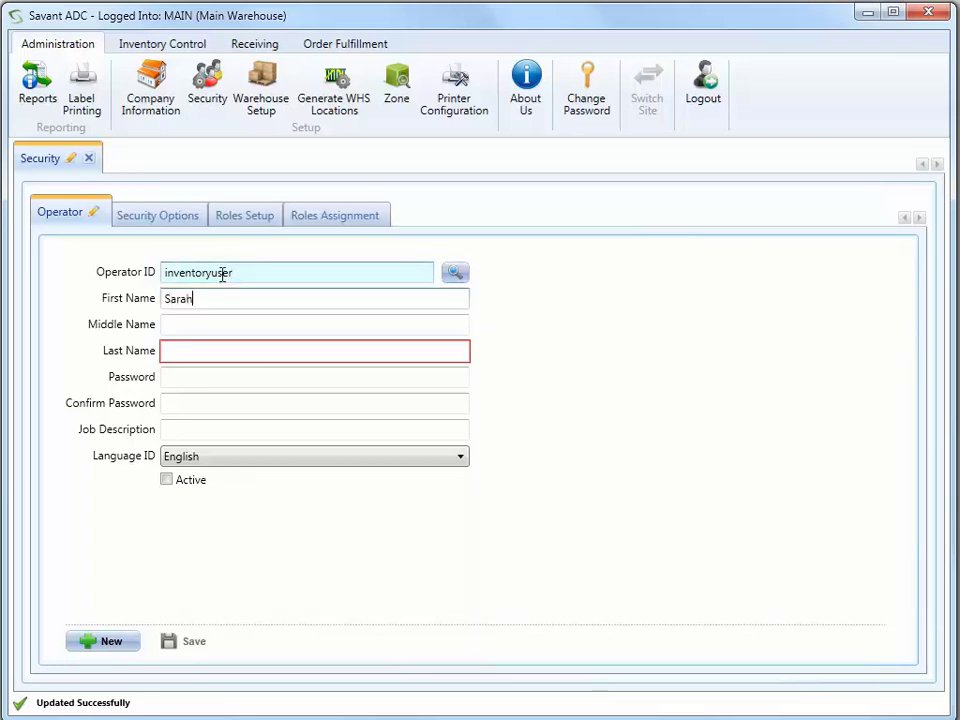
key("Tab")
key("Tab")
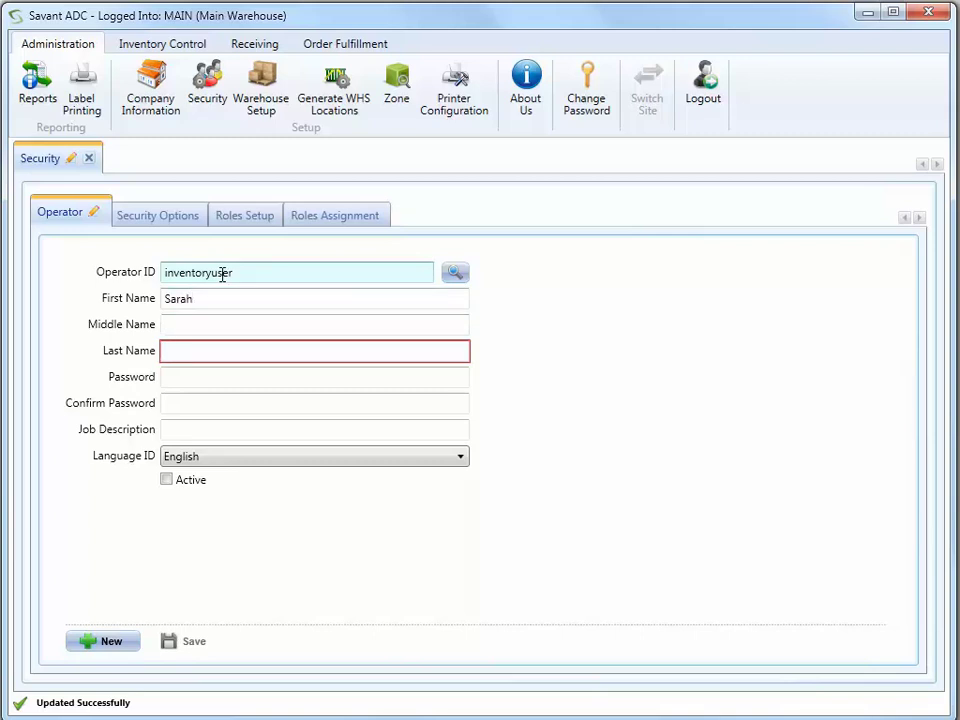
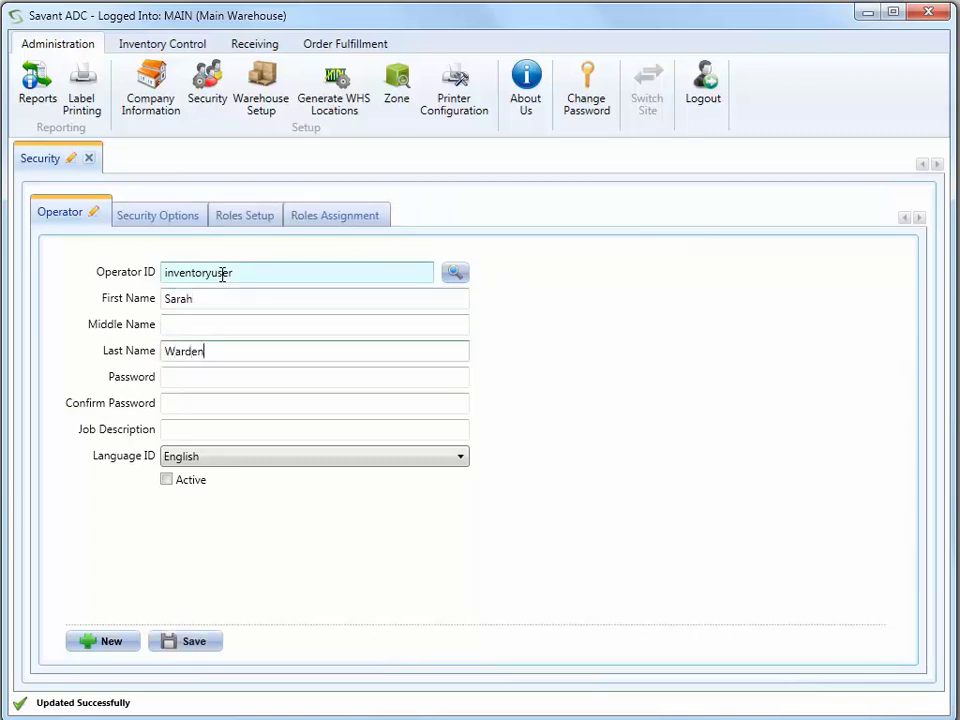
- Set the new operator's password twice, job description 'Inventory Specialist', and mark it active
key("Tab")
type("******")
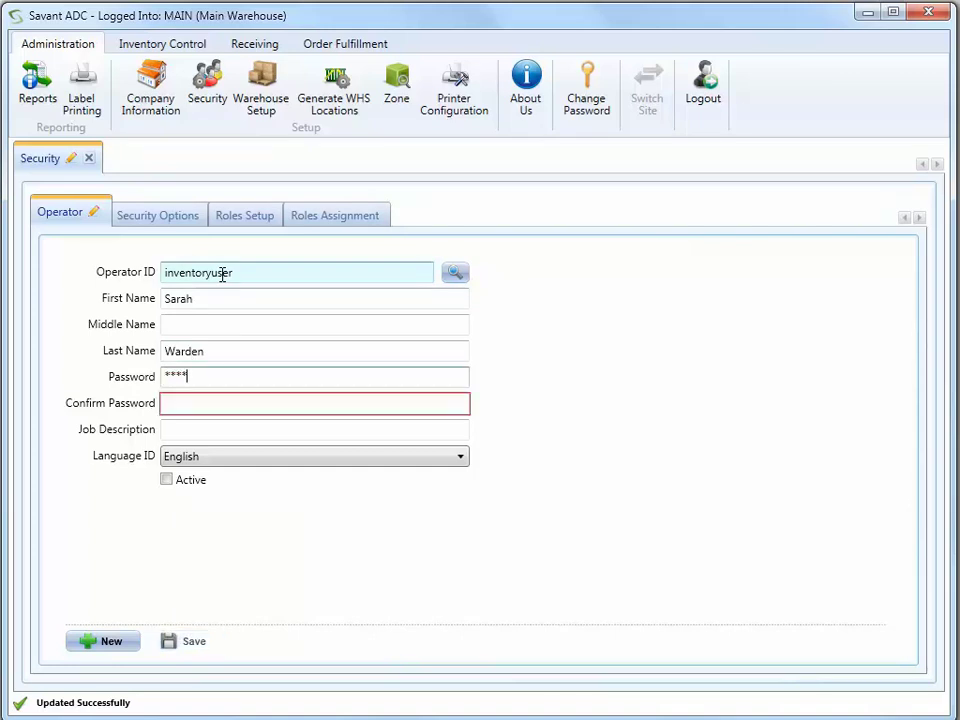
key("Tab")
type("******")
key("Tab")
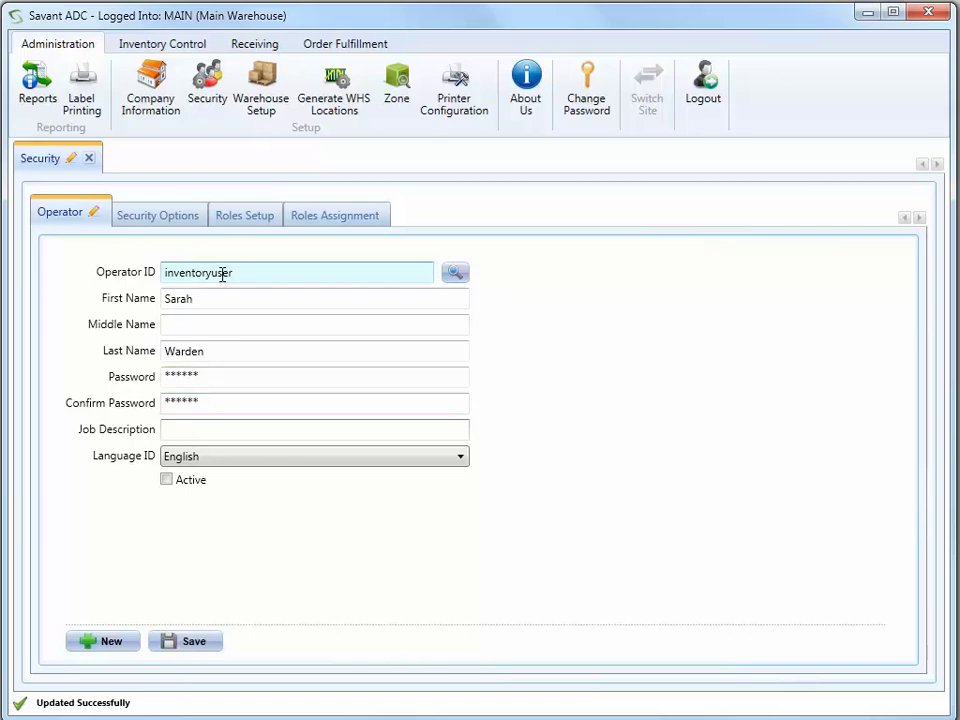
type("Inventory Specia")
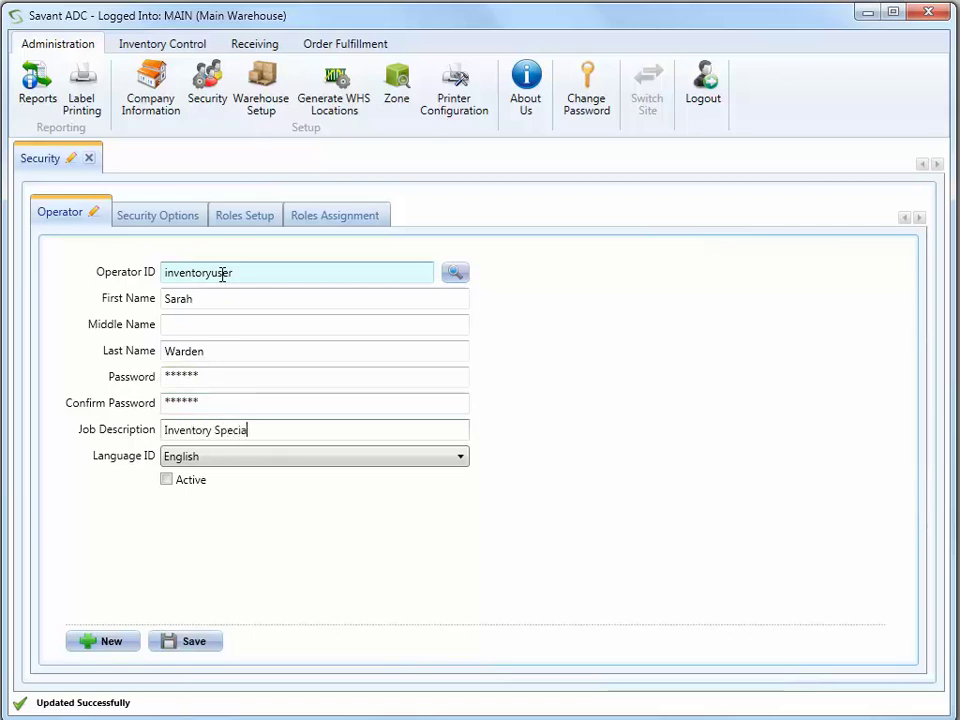
type("list")
key("Tab")
key("Tab")
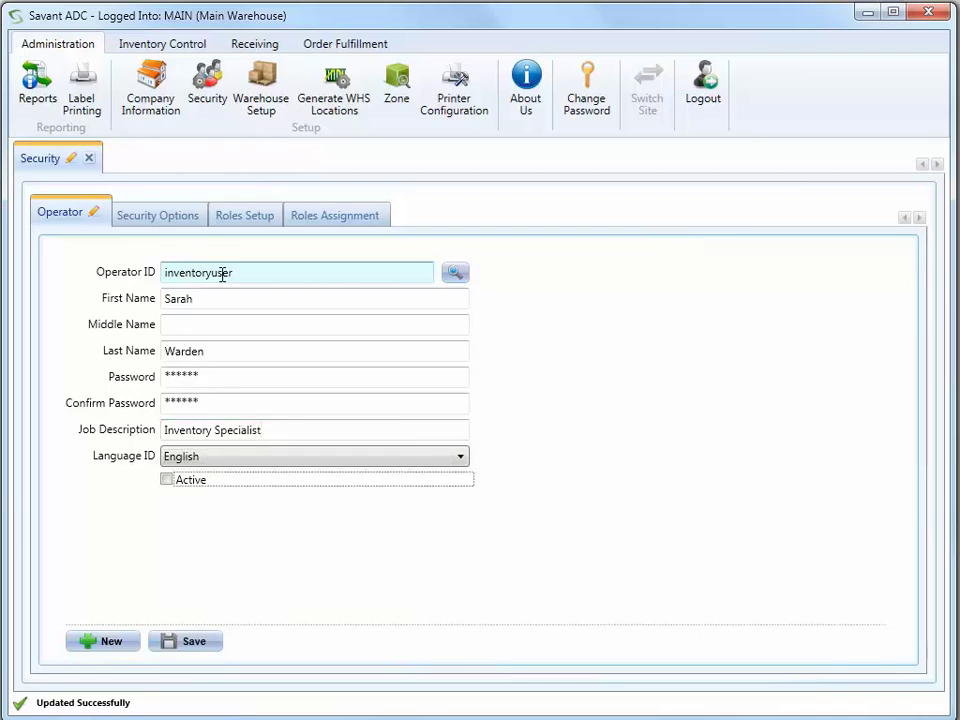
key("space")
- Save the Inventory Specialist operator, then begin operator 'spanishuser' with first and last name
left_click(200, 641)
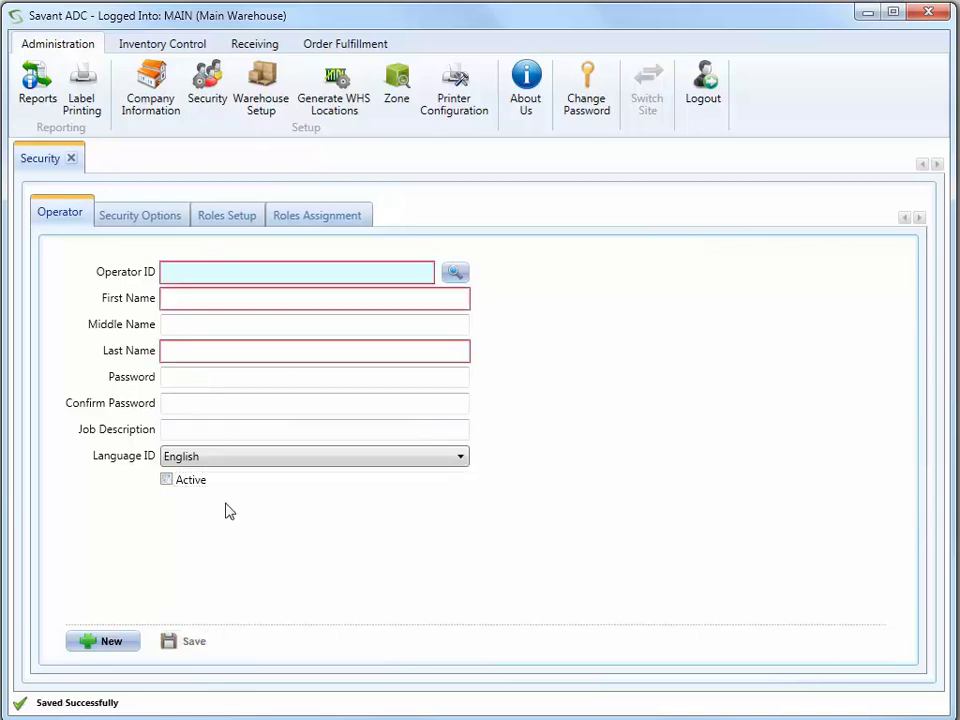
left_click(203, 268)
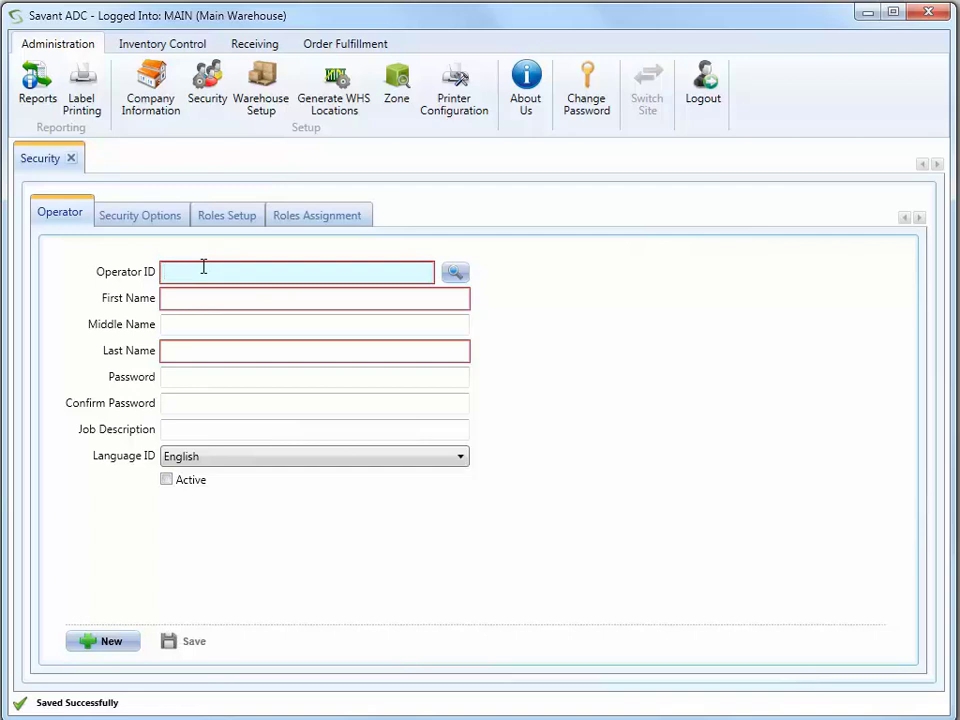
type("spa")
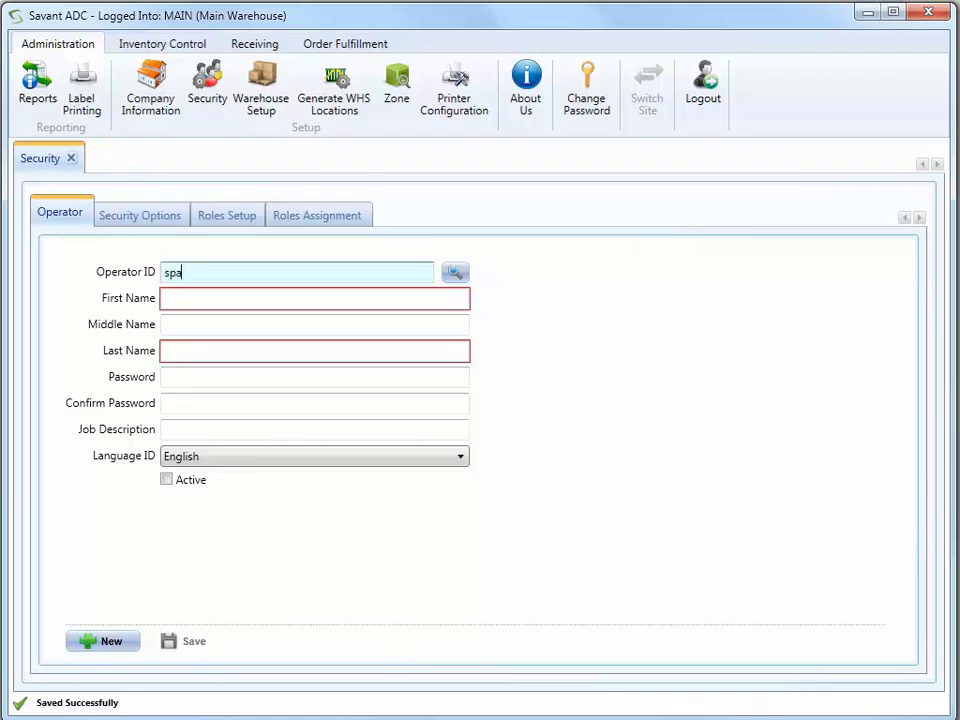
type("nishuser")
key("Tab")
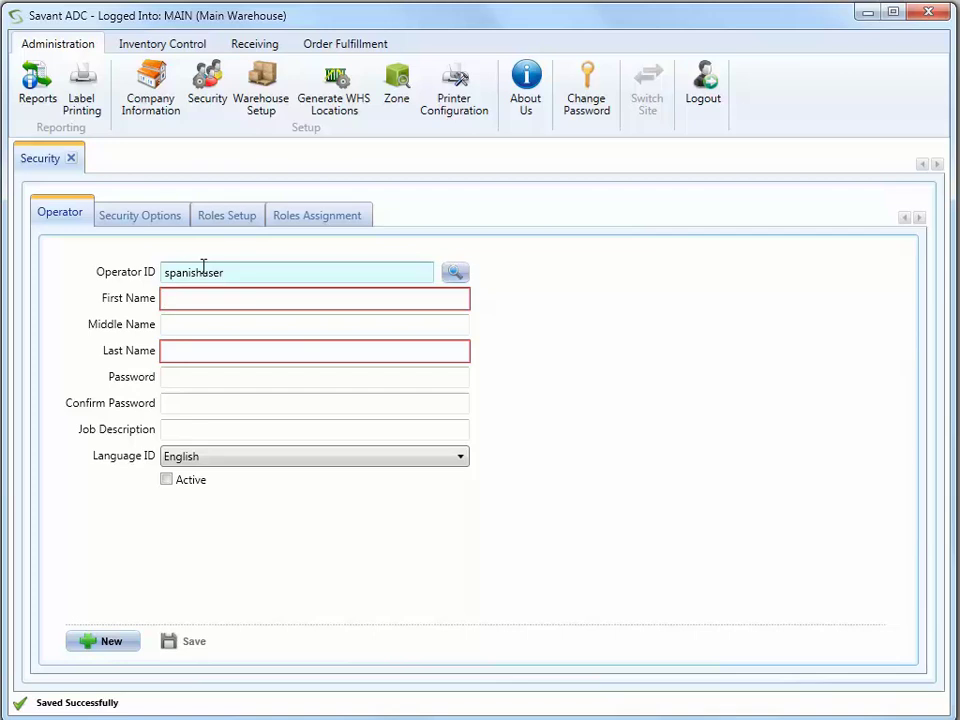
key("Tab")
key("Tab")
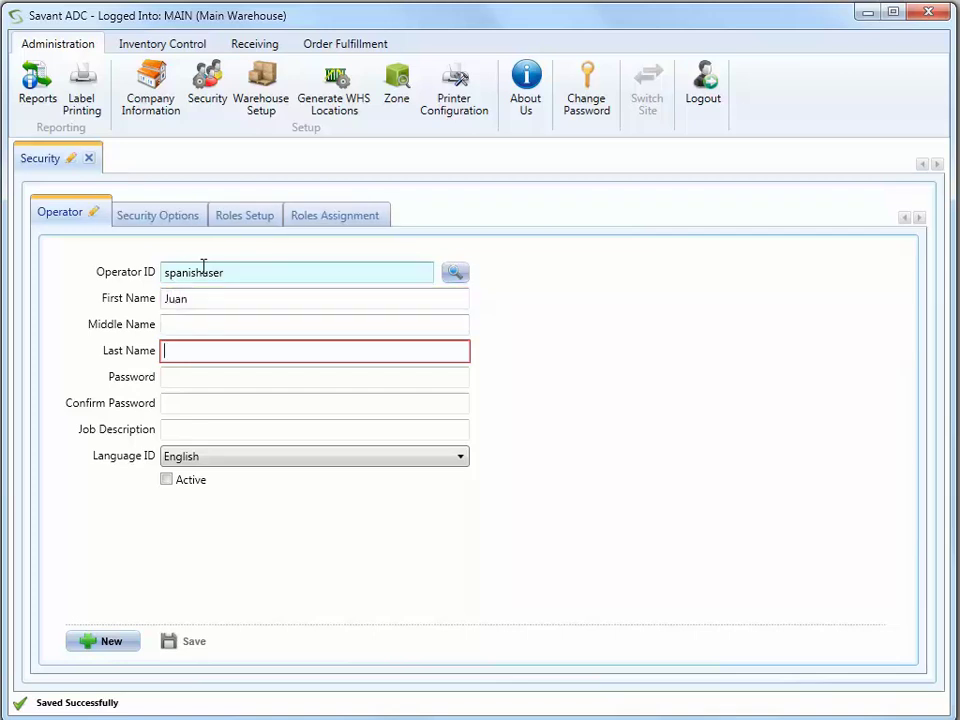
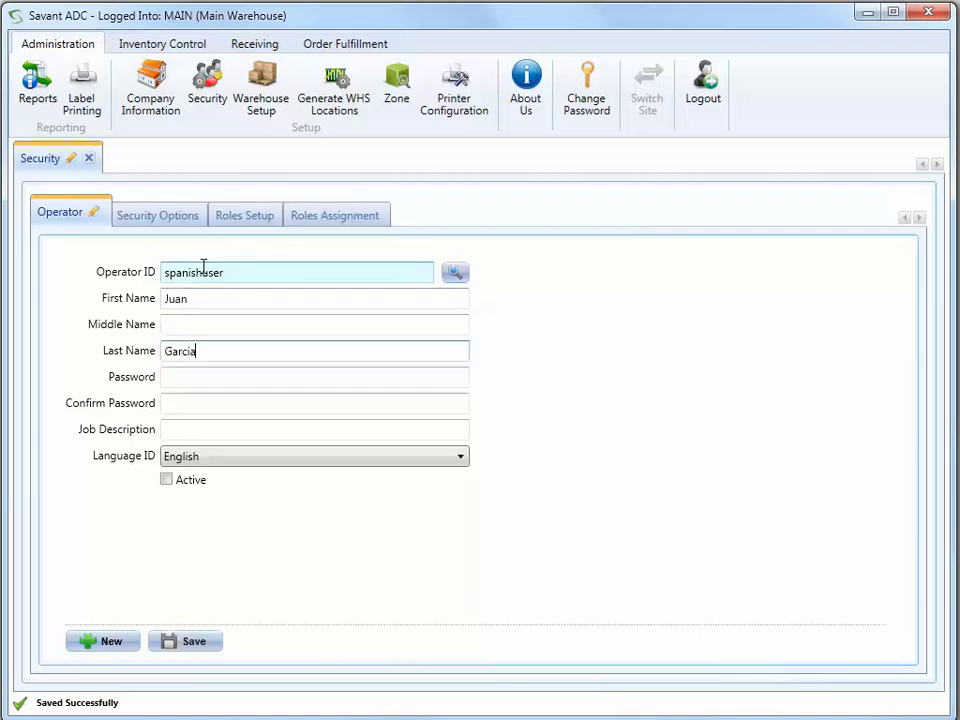
- Give 'spanishuser' a password, job 'Warehouse Assistant', Spanish language, mark active and save
key("Tab")
type("******")
key("Tab")
type("******")
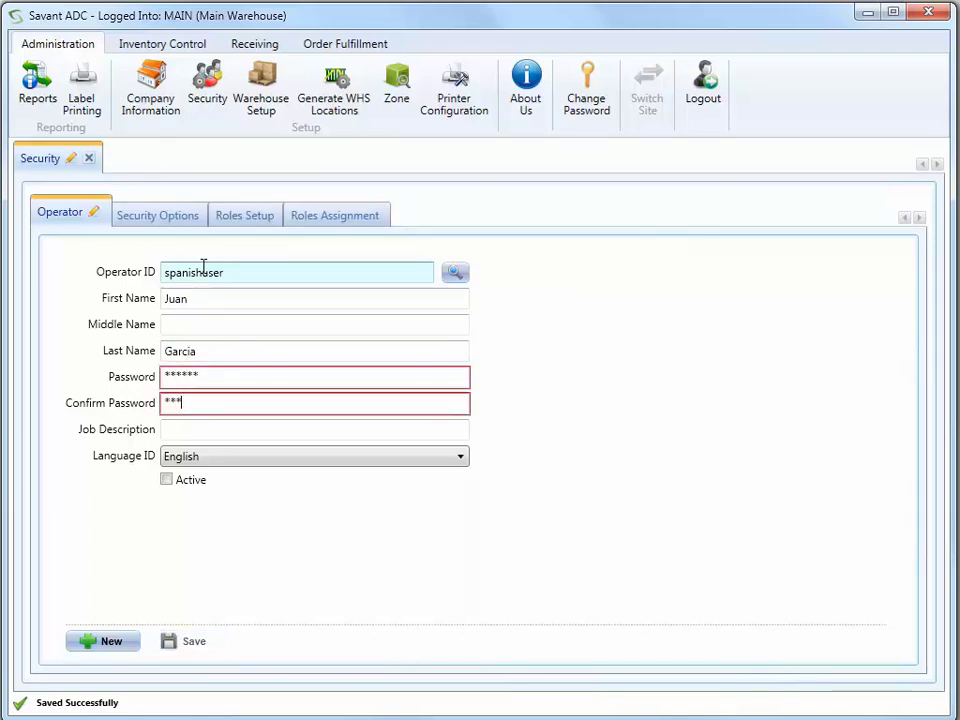
key("Tab")
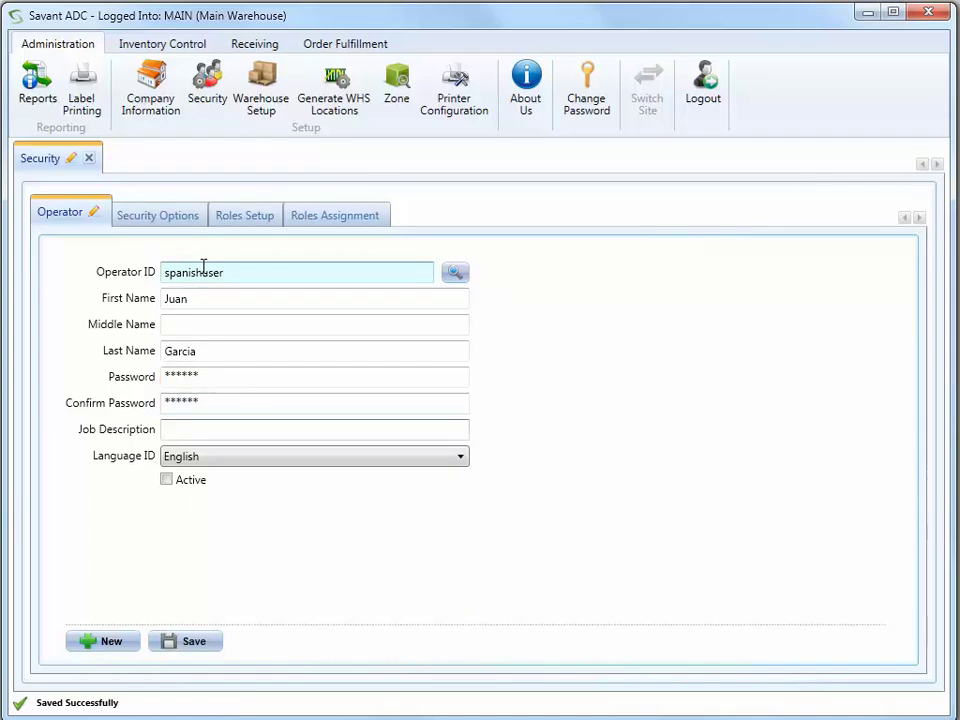
type("Warehouse Assistant")
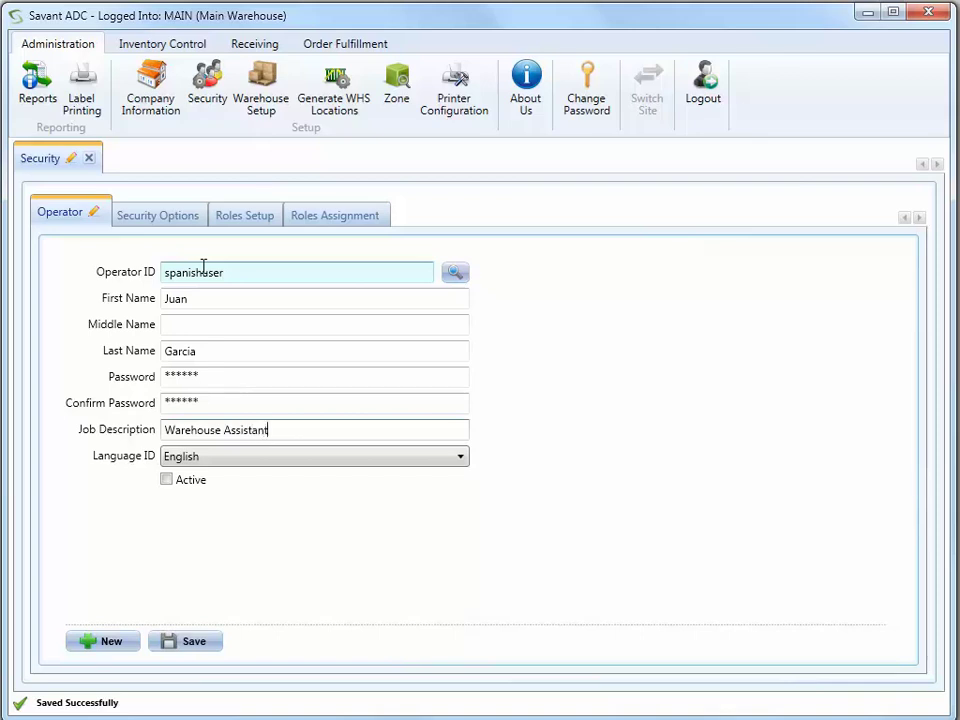
key("Tab")
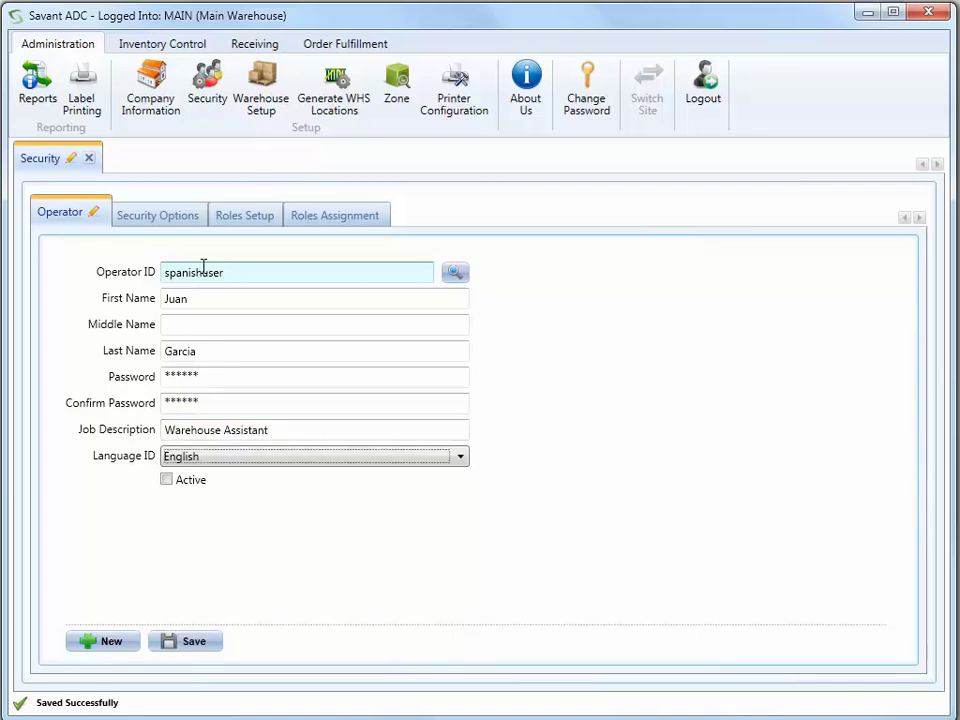
key("Down")
key("Tab")
key("space")
left_click(199, 643)
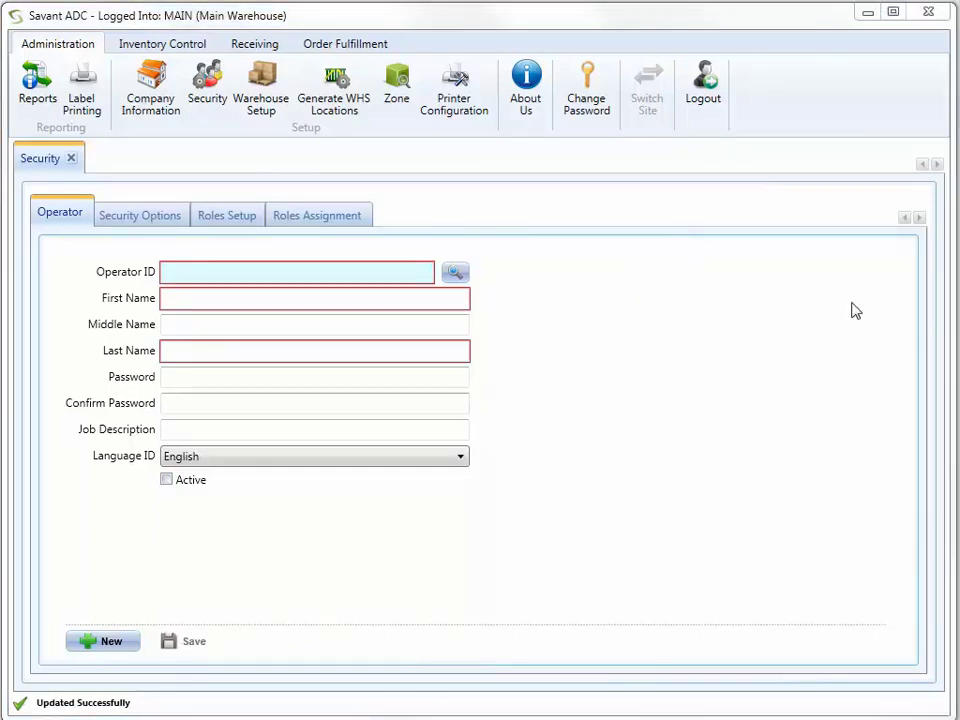
- Enable Validate Operator Passwords in Security Options and save the setting
left_click(160, 216)
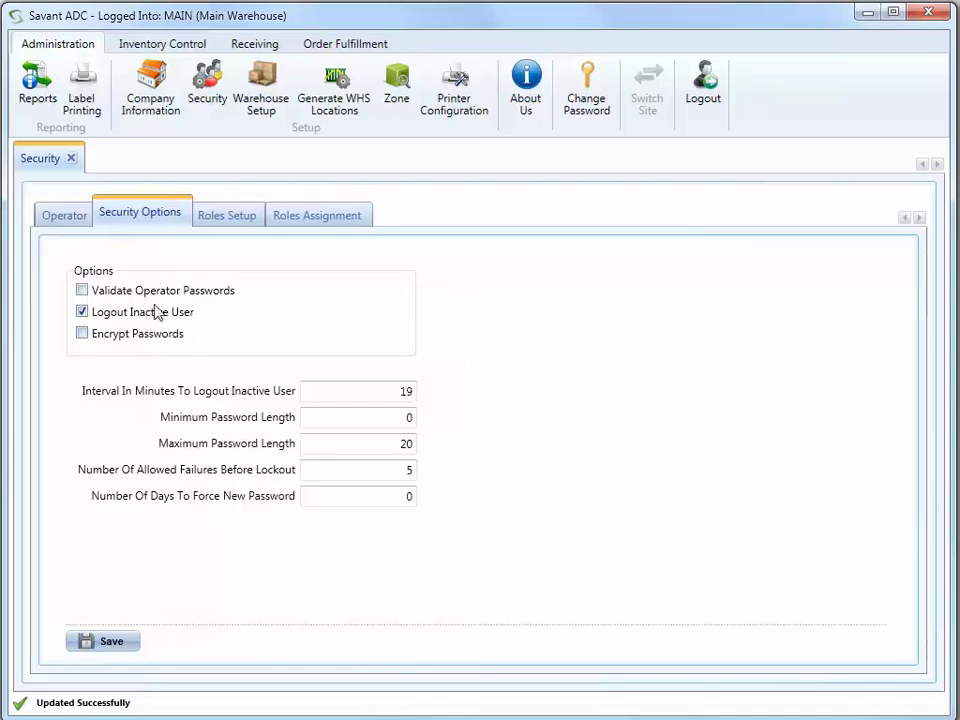
left_click(89, 293)
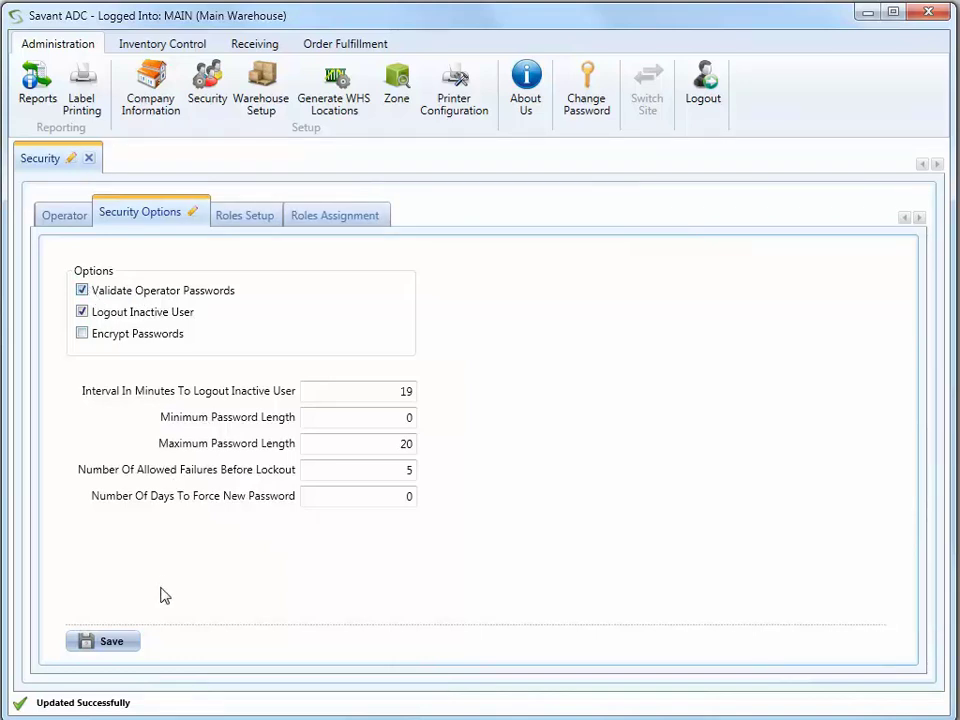
left_click(116, 644)
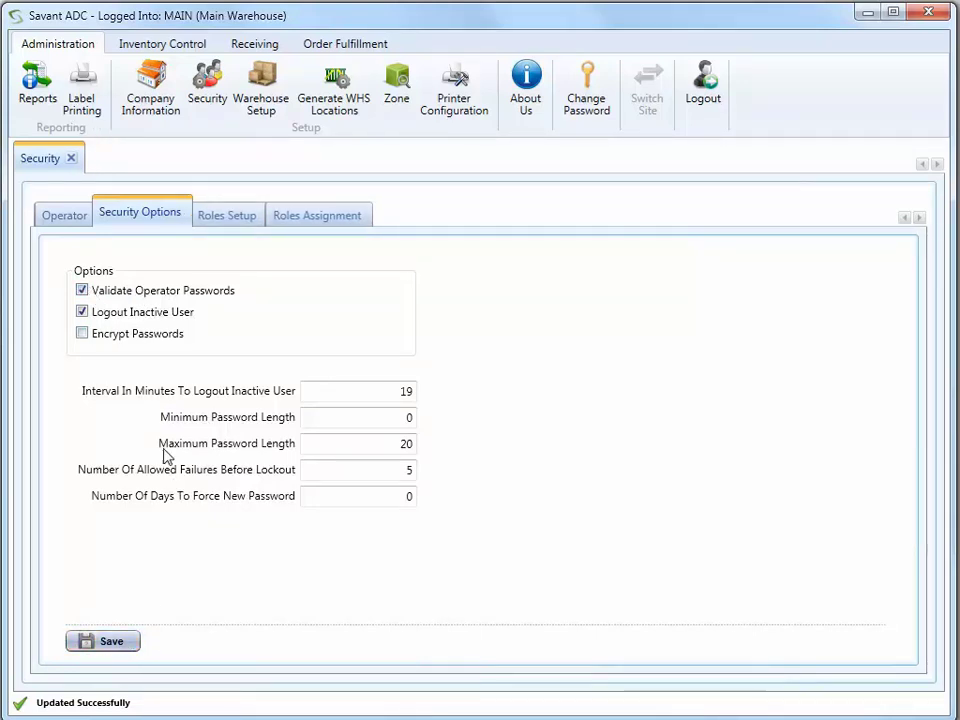
left_click(64, 215)
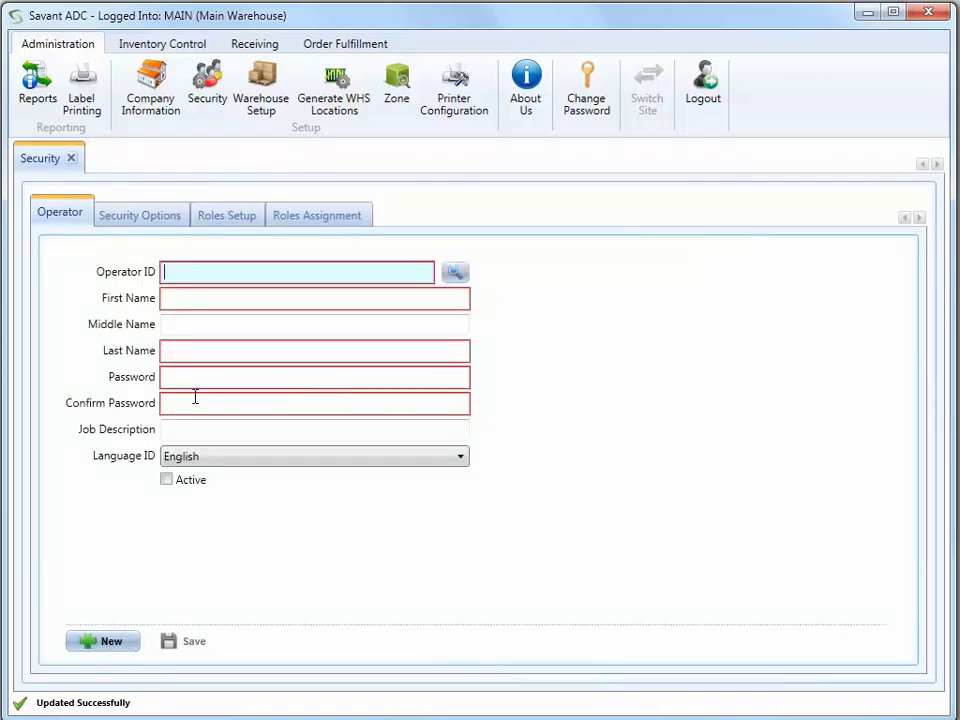
left_click(145, 218)
- Turn off operator password validation and automatic logout of inactive users
left_click(81, 290)
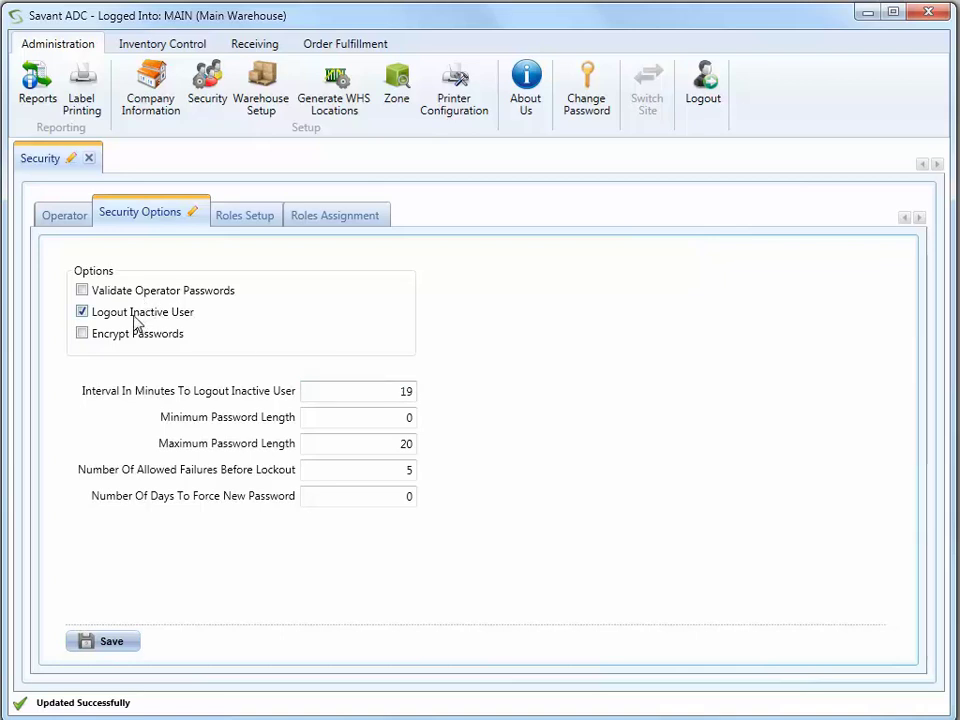
left_click(82, 312)
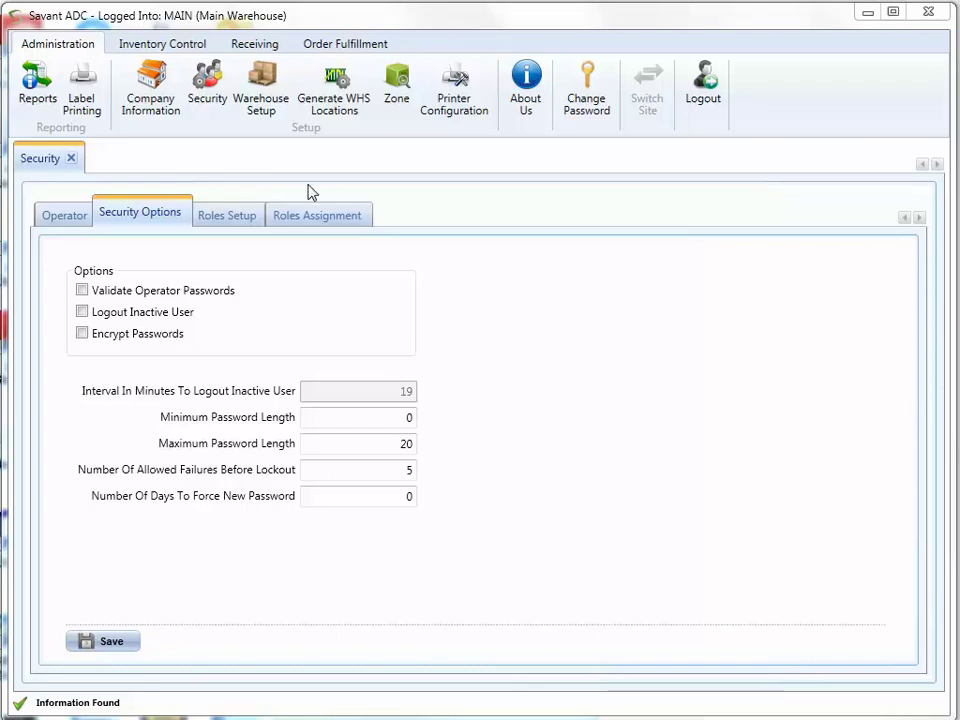
- In Roles Setup, load the Administrator role for Main Warehouse from the Role ID lookup
left_click(236, 220)
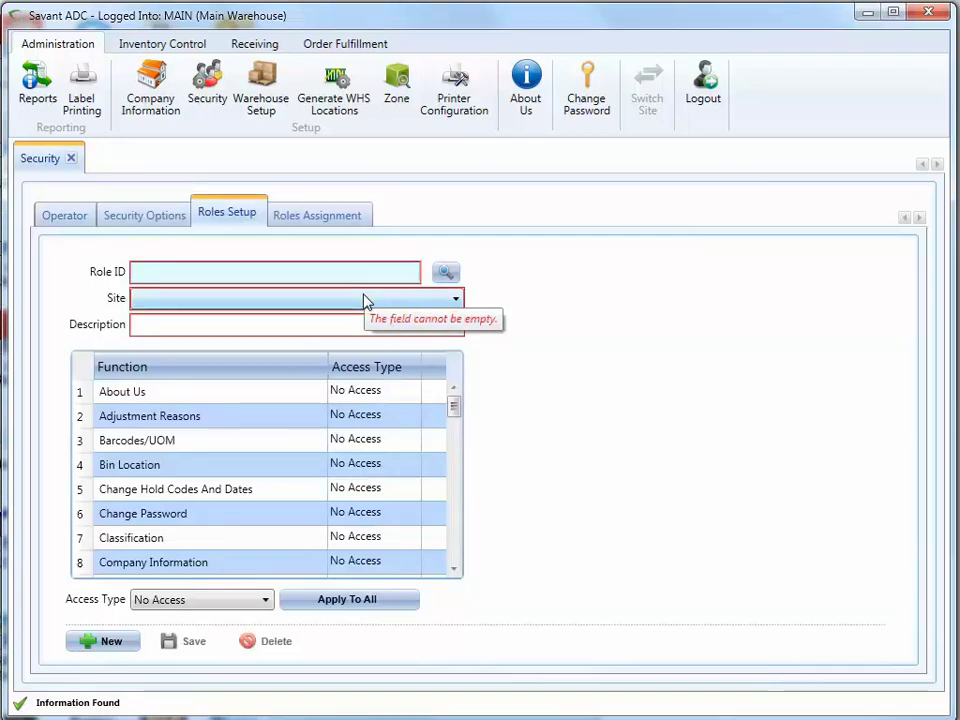
left_click(446, 272)
left_click(358, 467)
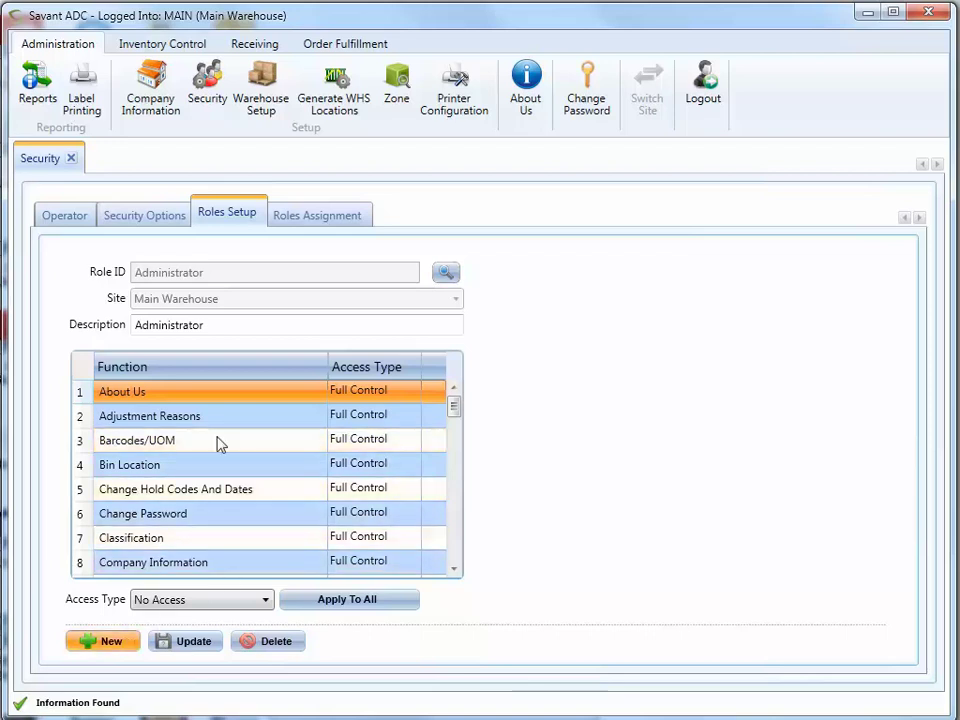
- Create a new role Manager for Main Warehouse, described as 'Manager Main Warehouse'
left_click(126, 641)
left_click(240, 267)
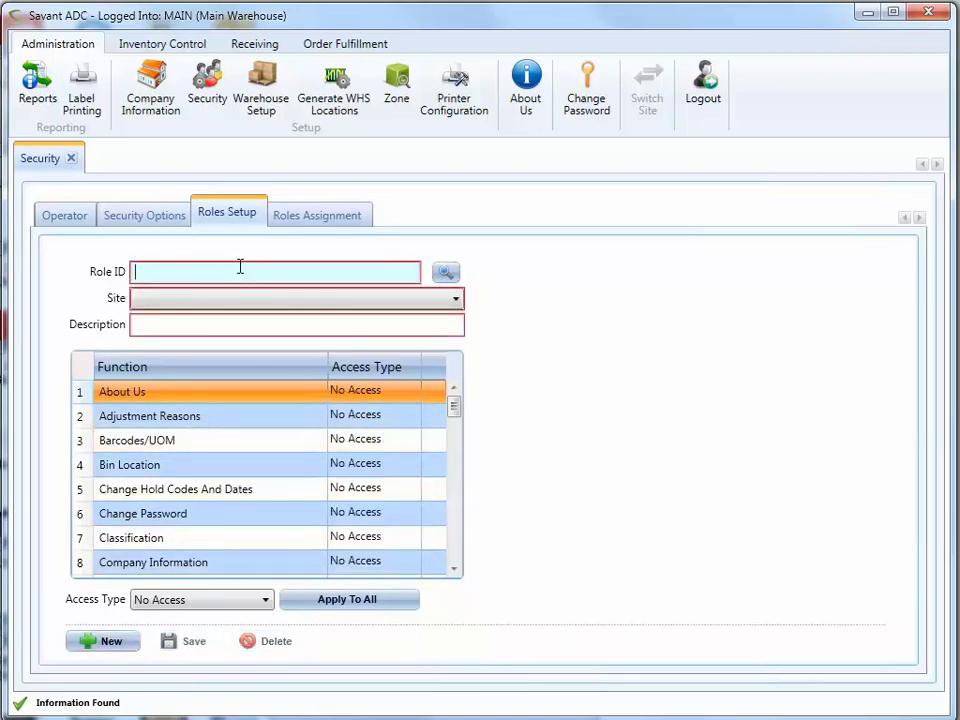
type("Manager")
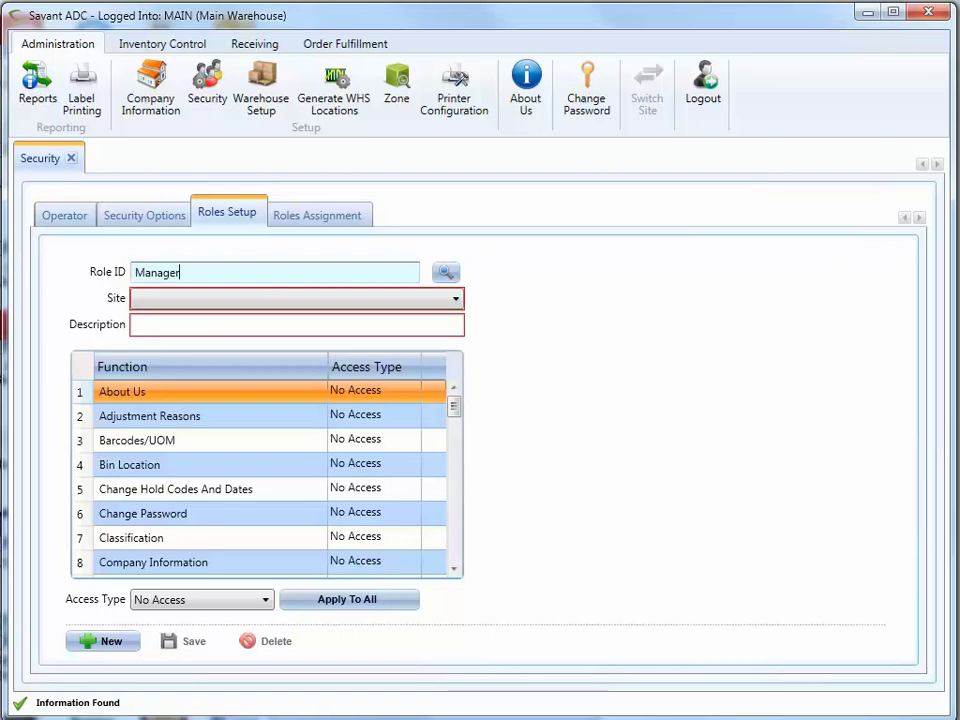
key("Tab")
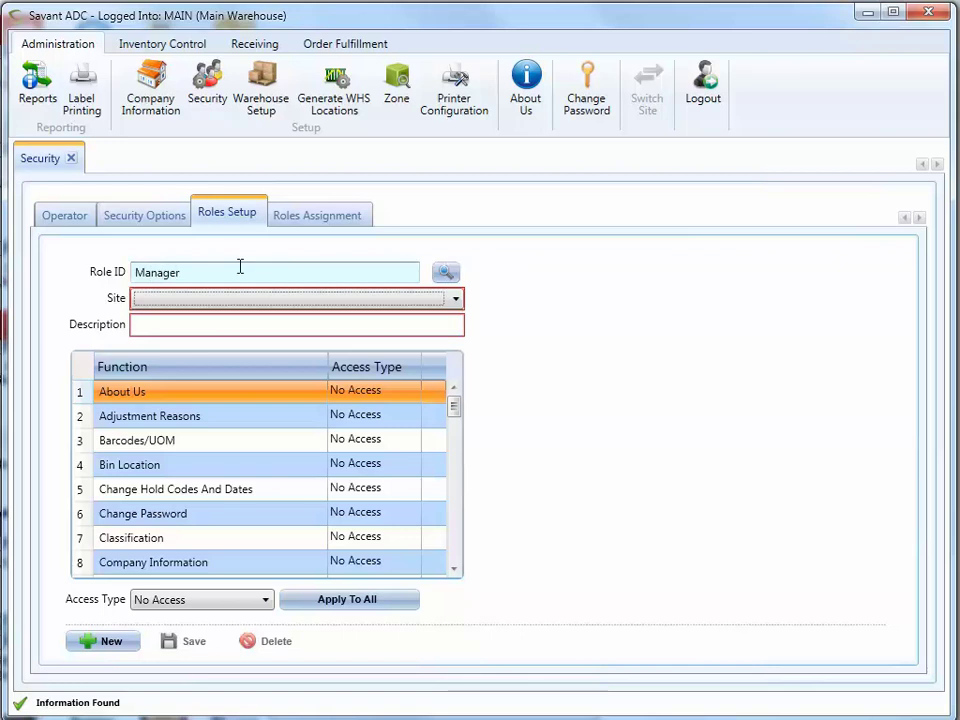
key("Down")
key("Tab")
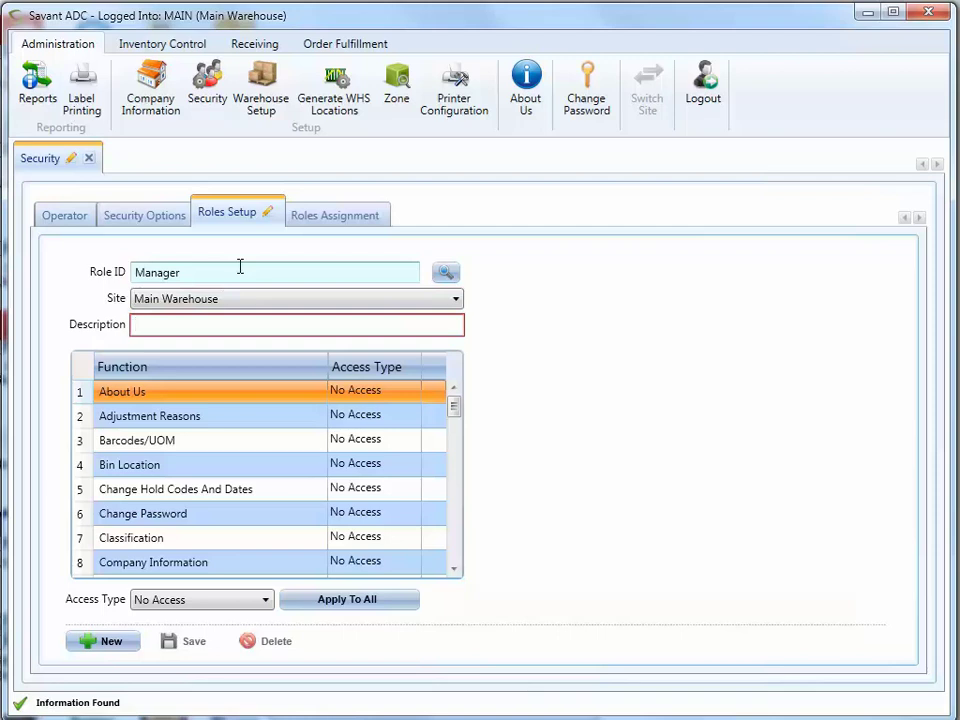
type("Manager")
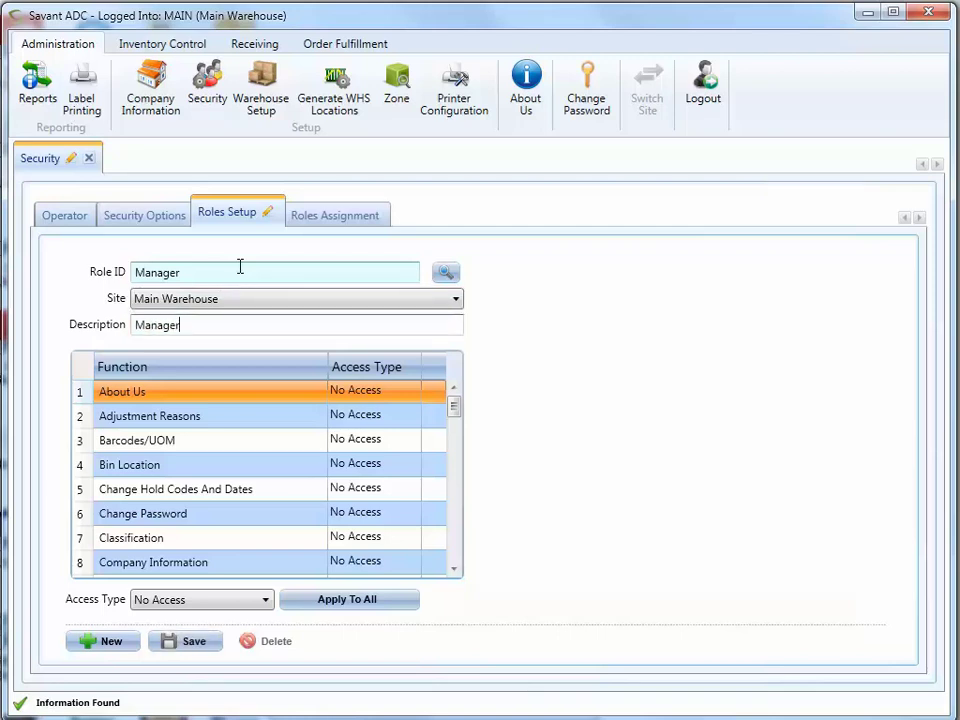
type(" Main Warehouse")
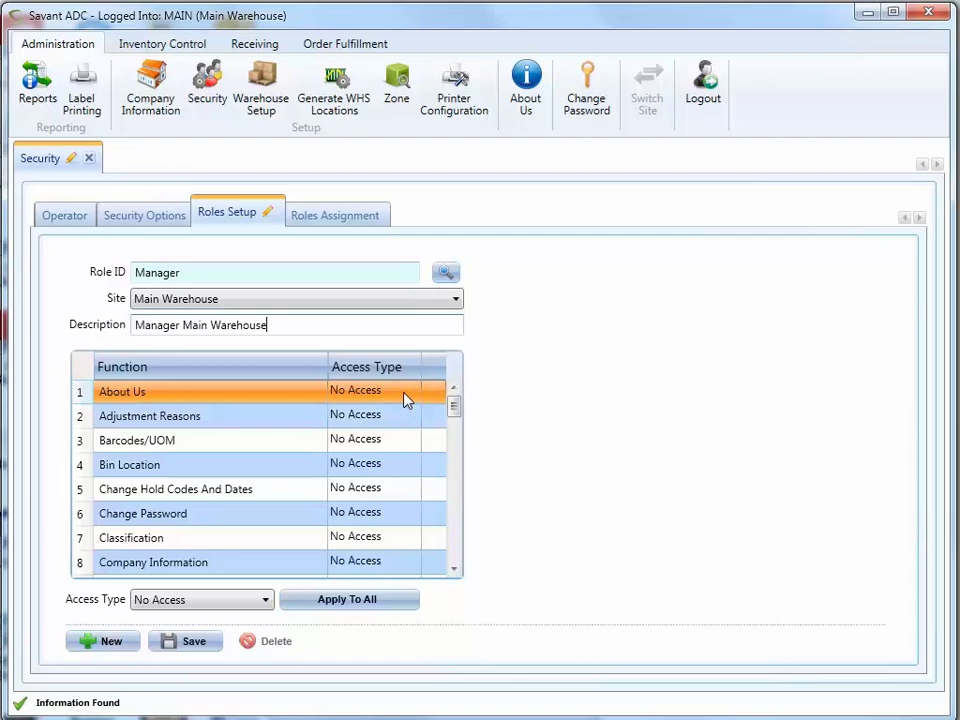
- Give every function of the Manager role Full Control
left_click(268, 600)
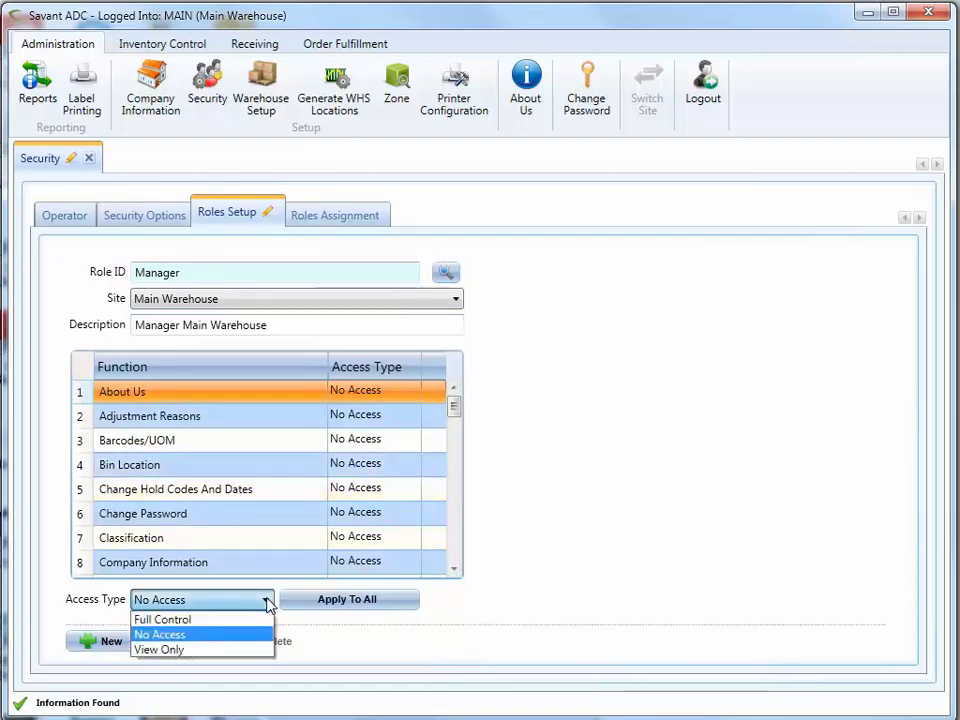
left_click(238, 620)
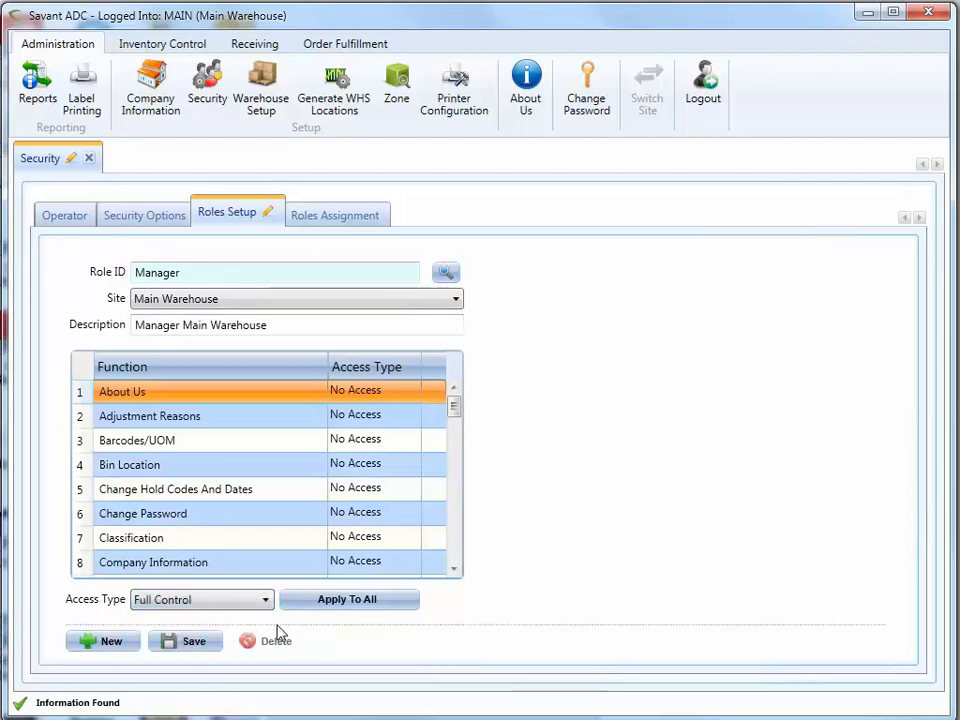
left_click(337, 608)
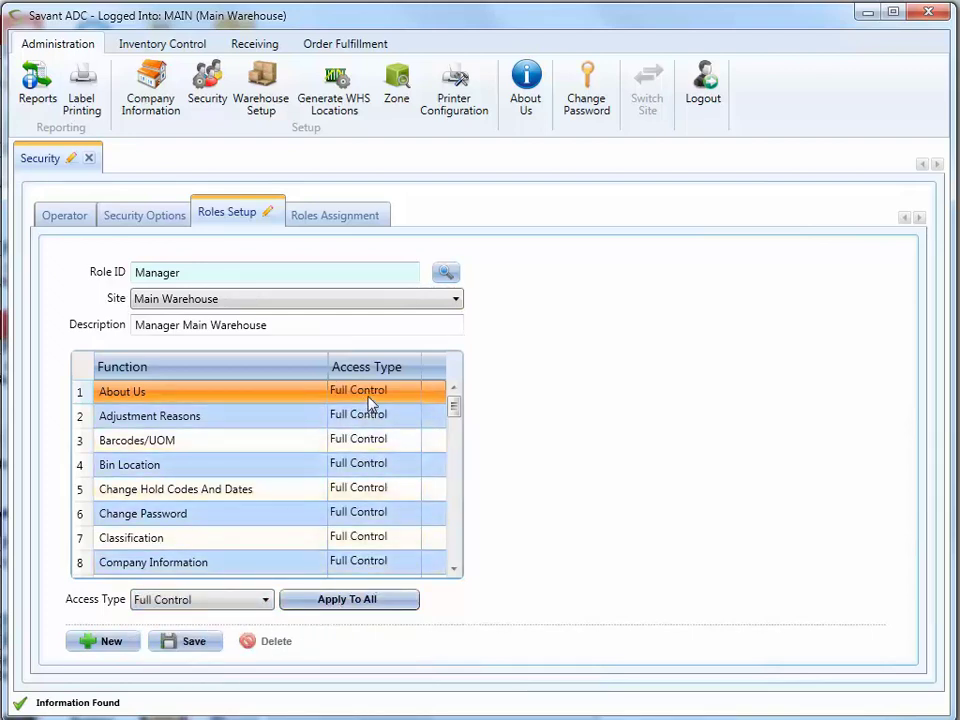
scroll(453, 537, "down", 5)
left_click(453, 537)
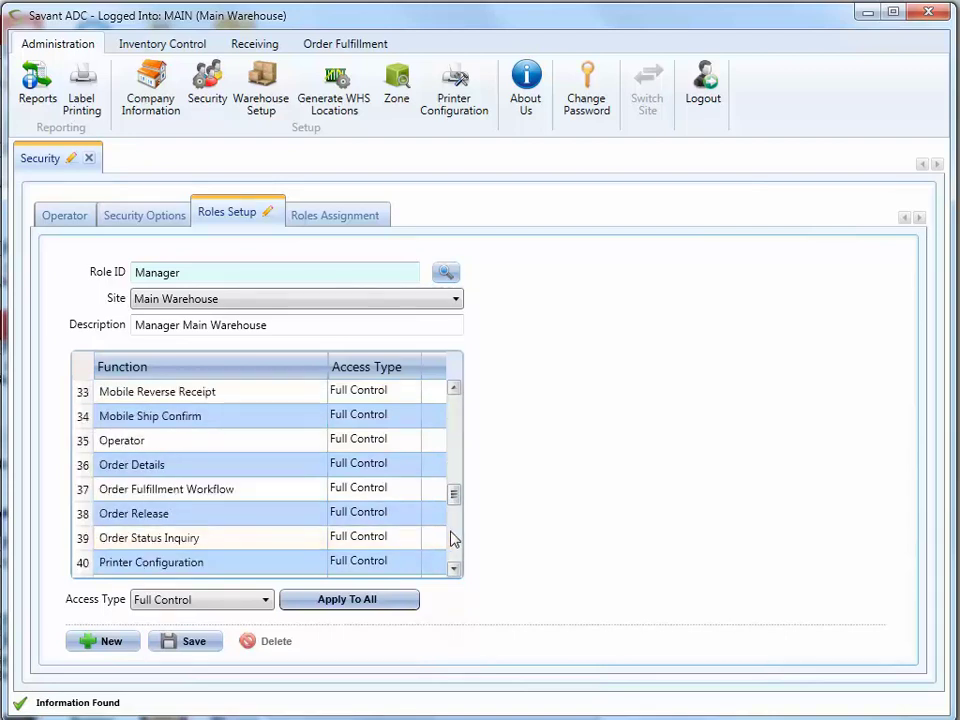
- Set the Operator and Roles Assignment functions to No Access
left_click(375, 441)
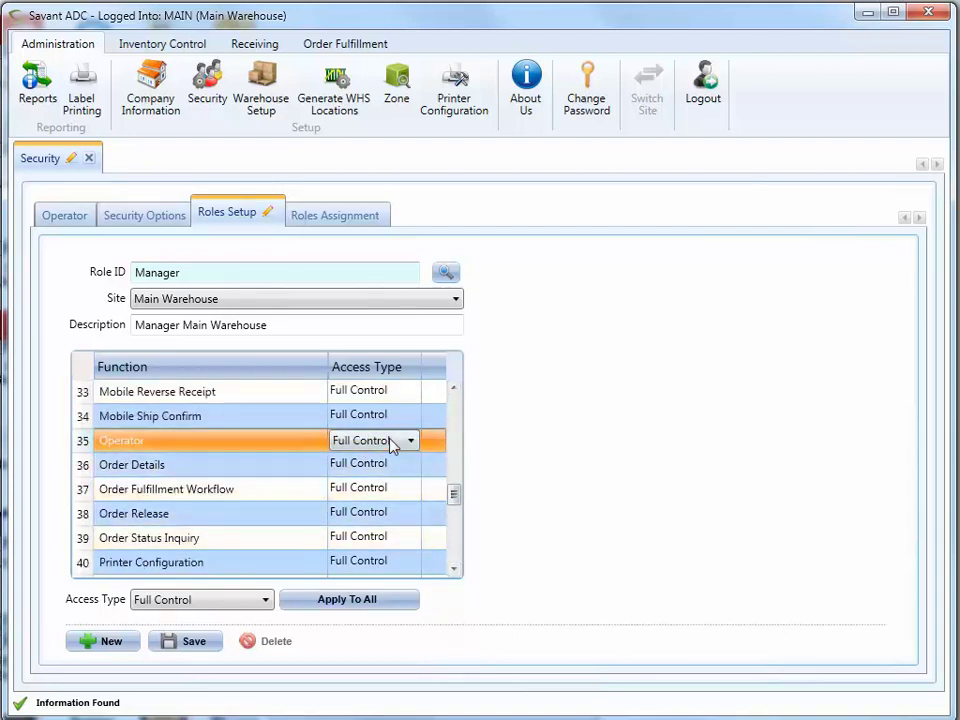
left_click(408, 442)
left_click(385, 475)
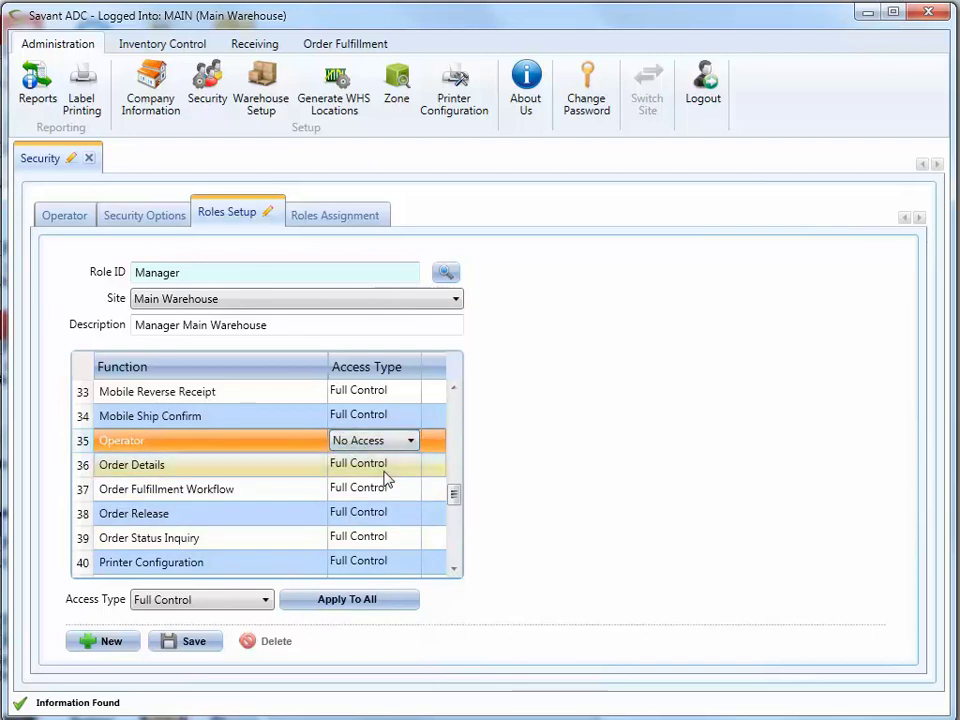
left_click(454, 546)
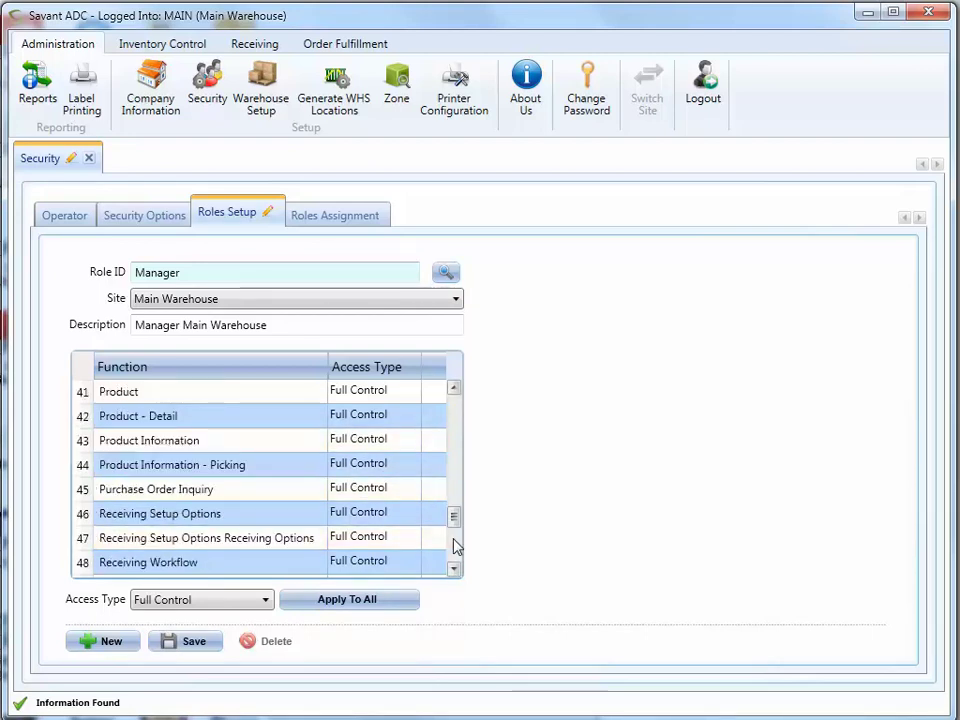
left_click(454, 546)
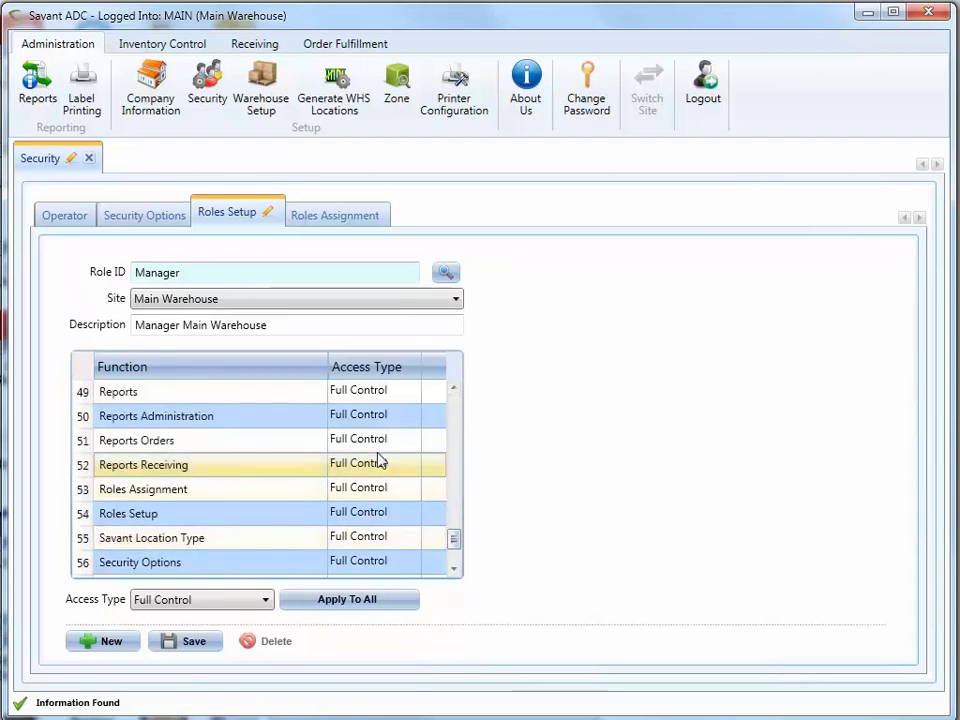
left_click(394, 491)
left_click(410, 491)
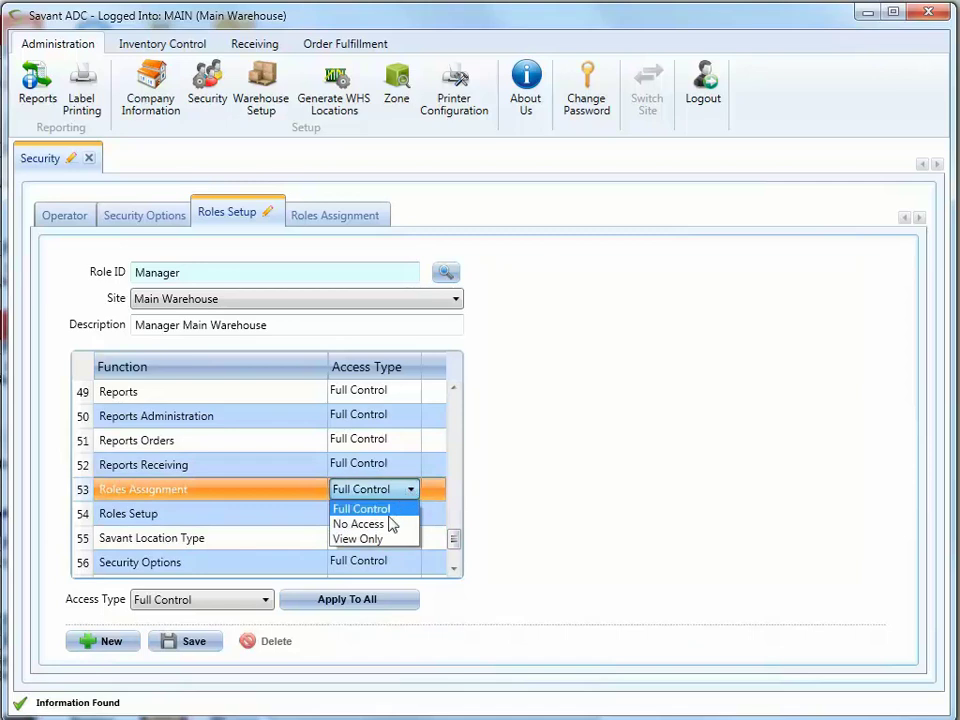
left_click(391, 520)
- Set Roles Setup and Security Options to No Access and save the Manager role
left_click(399, 518)
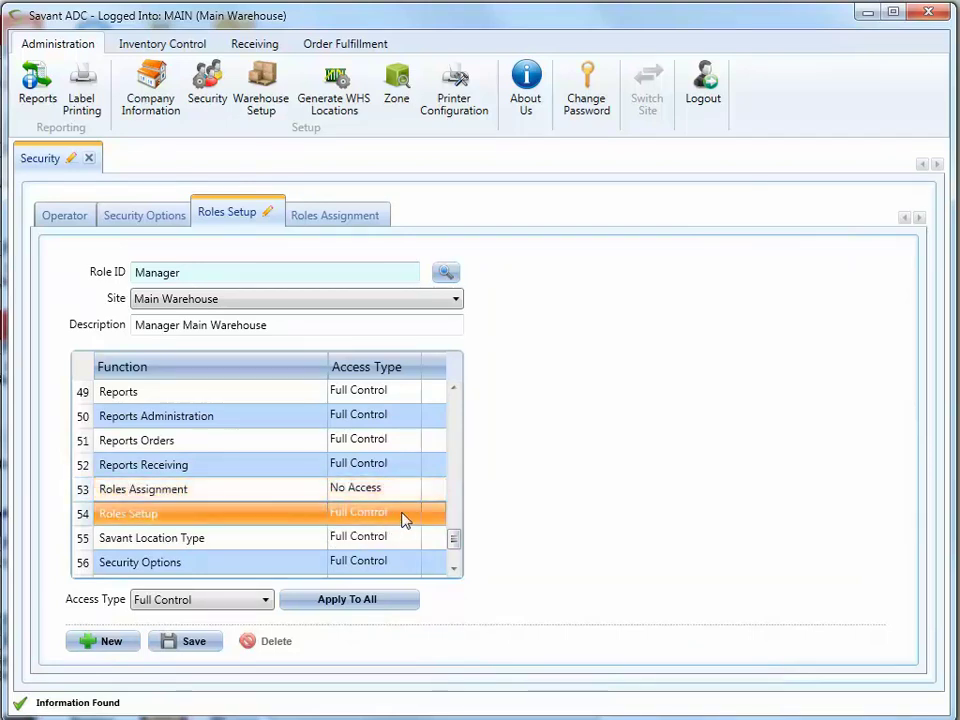
left_click(409, 514)
left_click(385, 549)
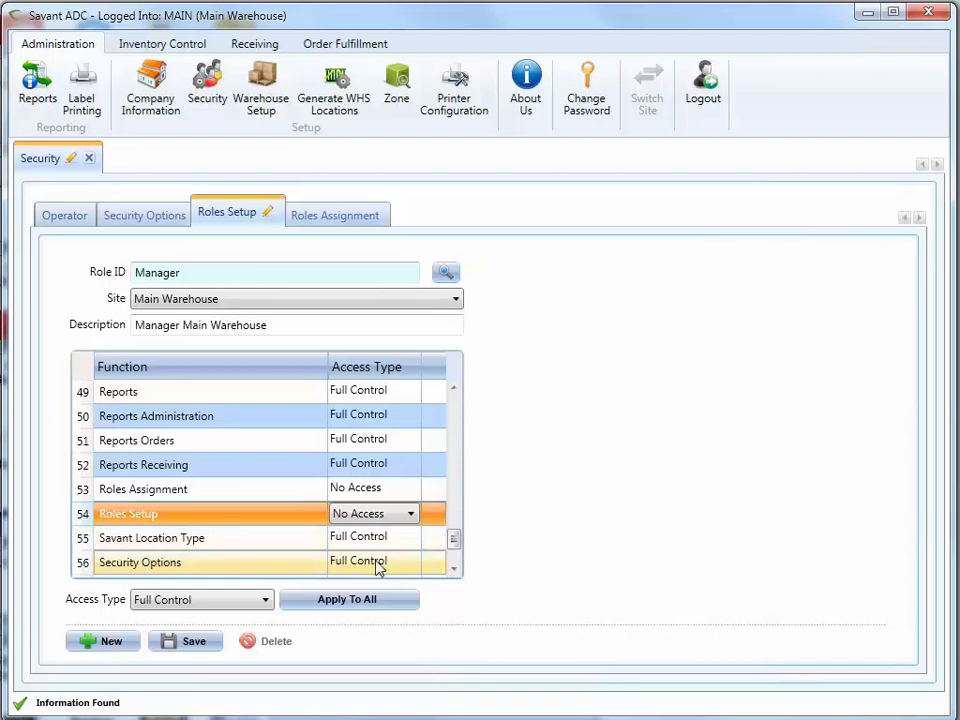
left_click(379, 565)
left_click(407, 564)
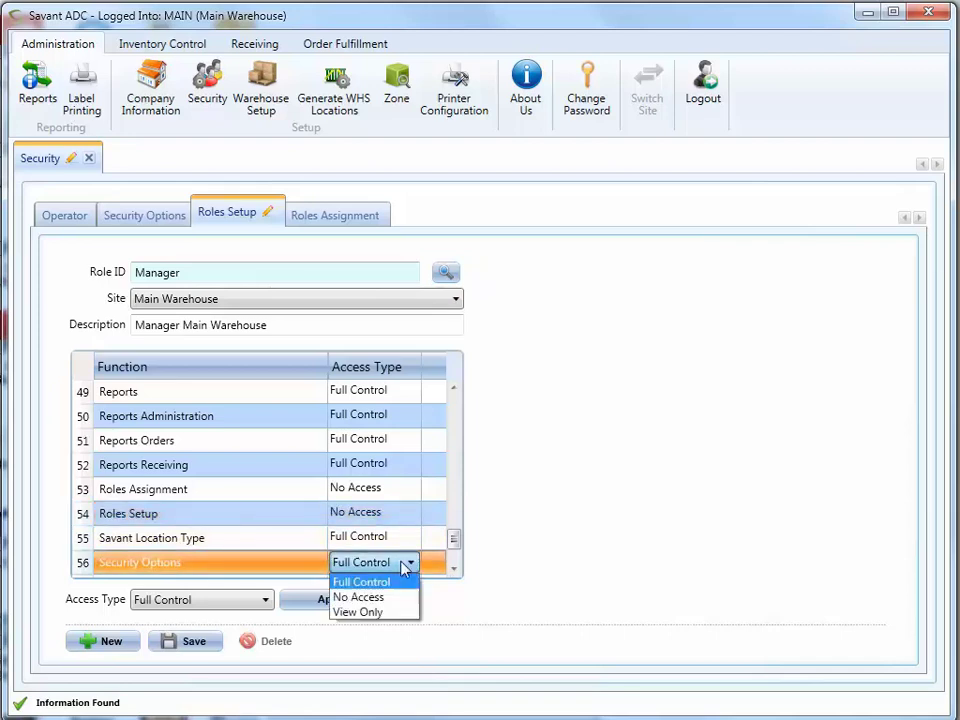
left_click(377, 596)
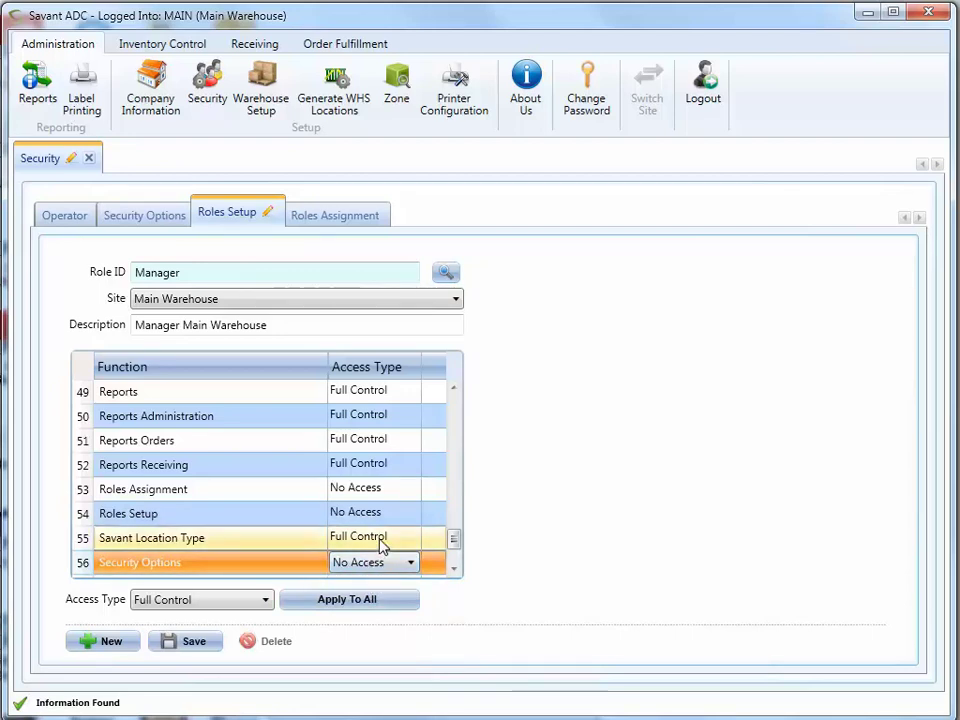
left_click(380, 542)
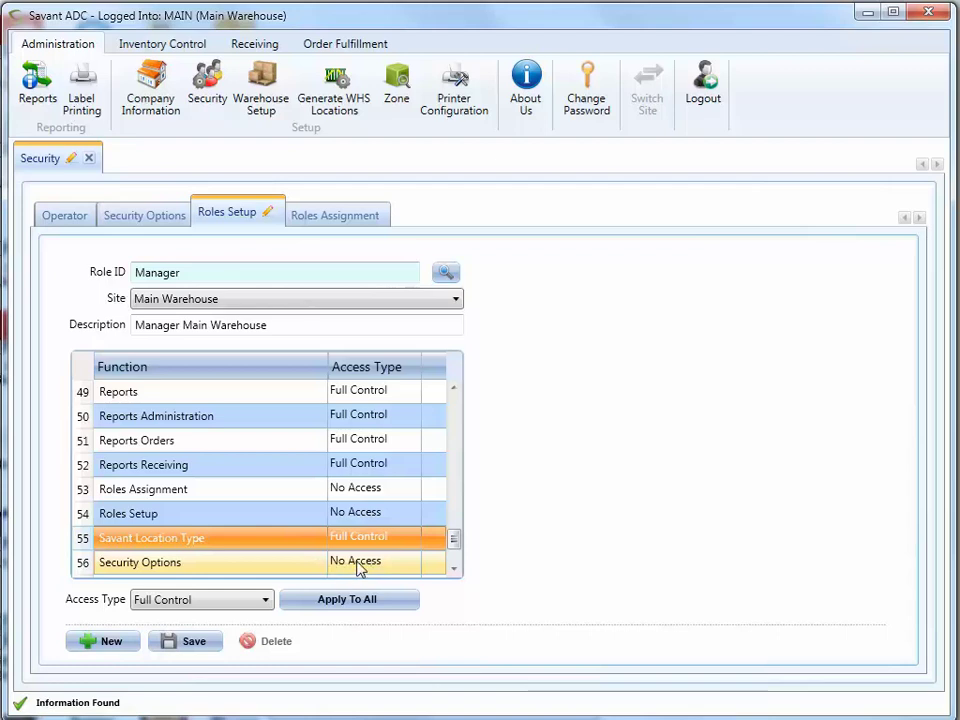
left_click(191, 641)
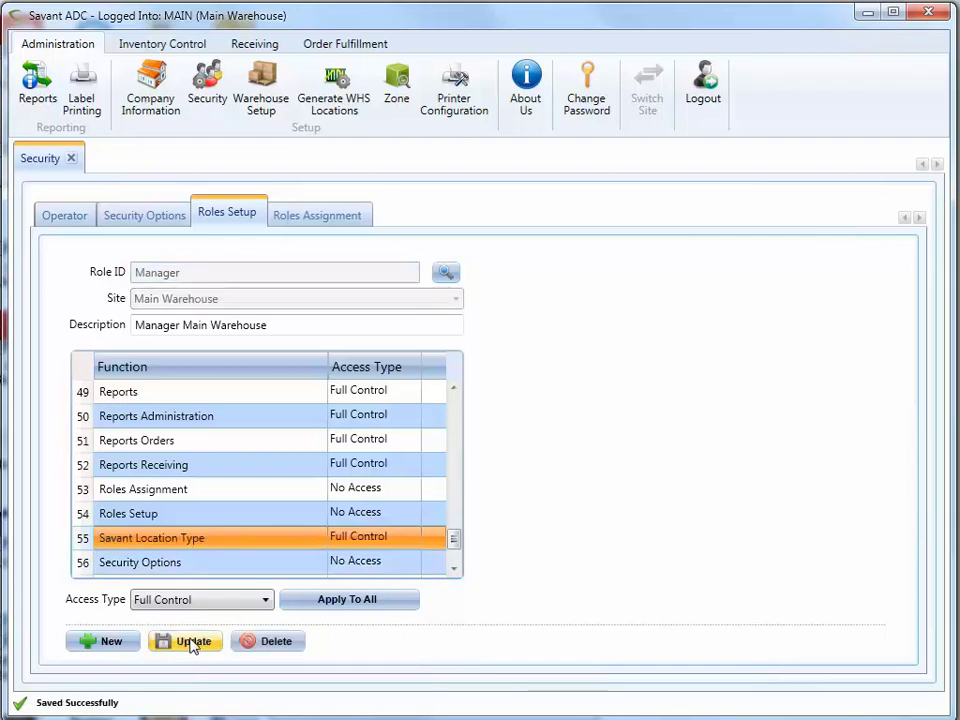
- Start a new Inventory role for Main Warehouse with description 'Inventory Main Warehouse'
left_click(114, 643)
left_click(191, 272)
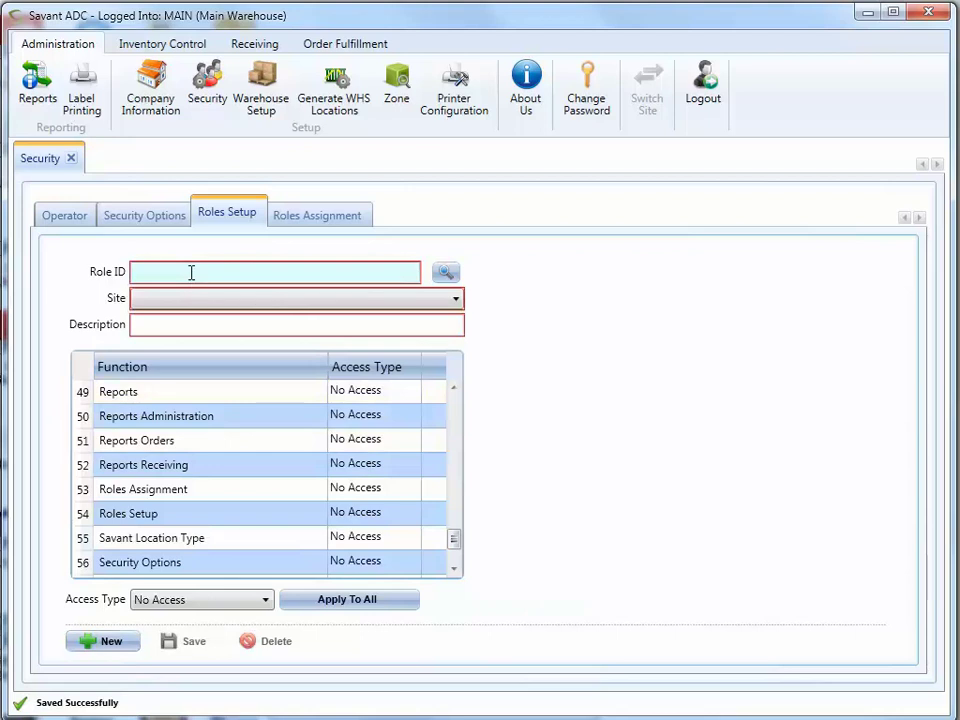
type("Inventory")
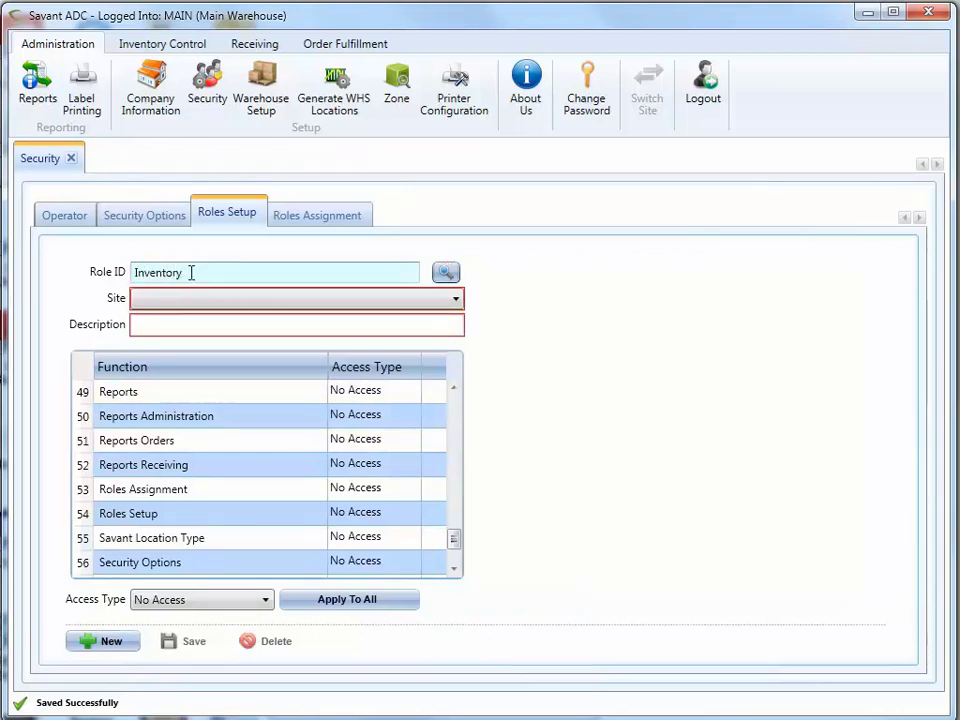
key("Tab")
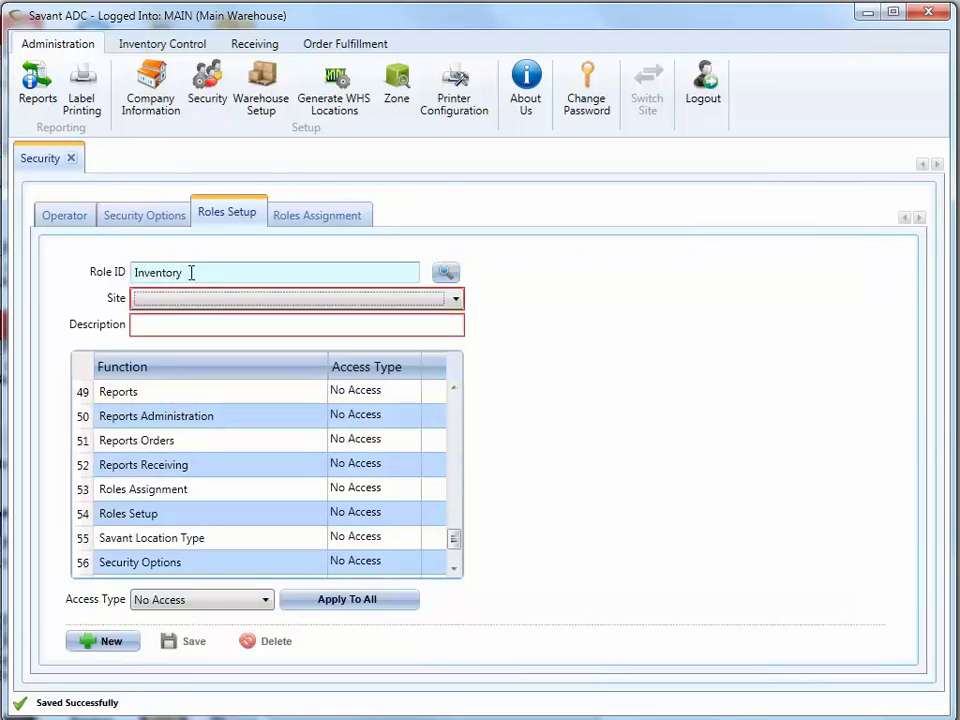
key("Down")
key("Tab")
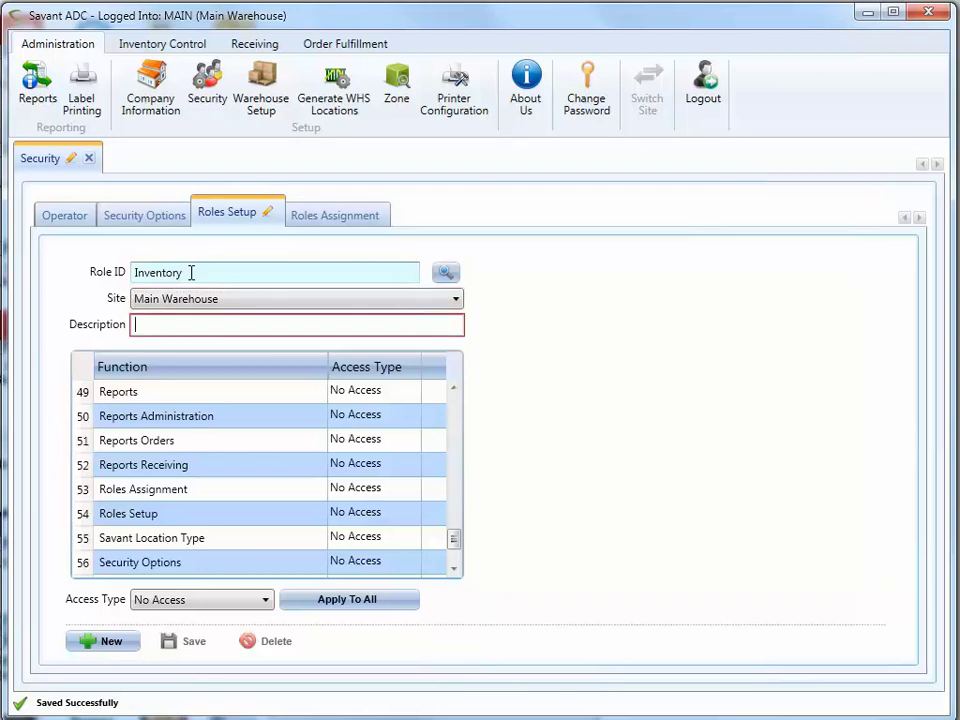
type("Inventory Main Warehouse")
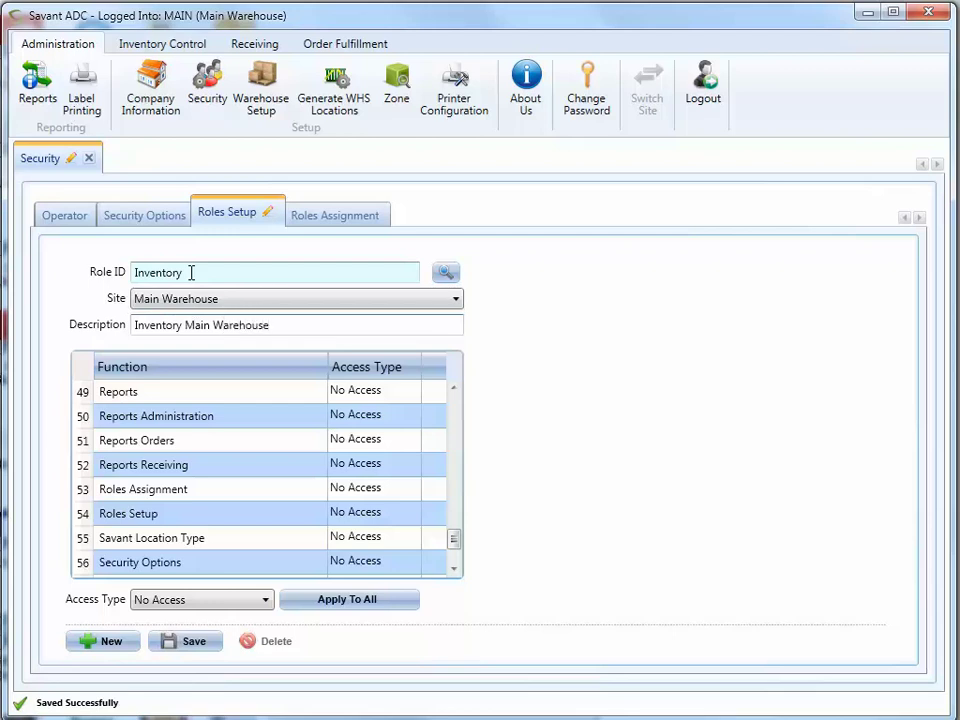
key("Tab")
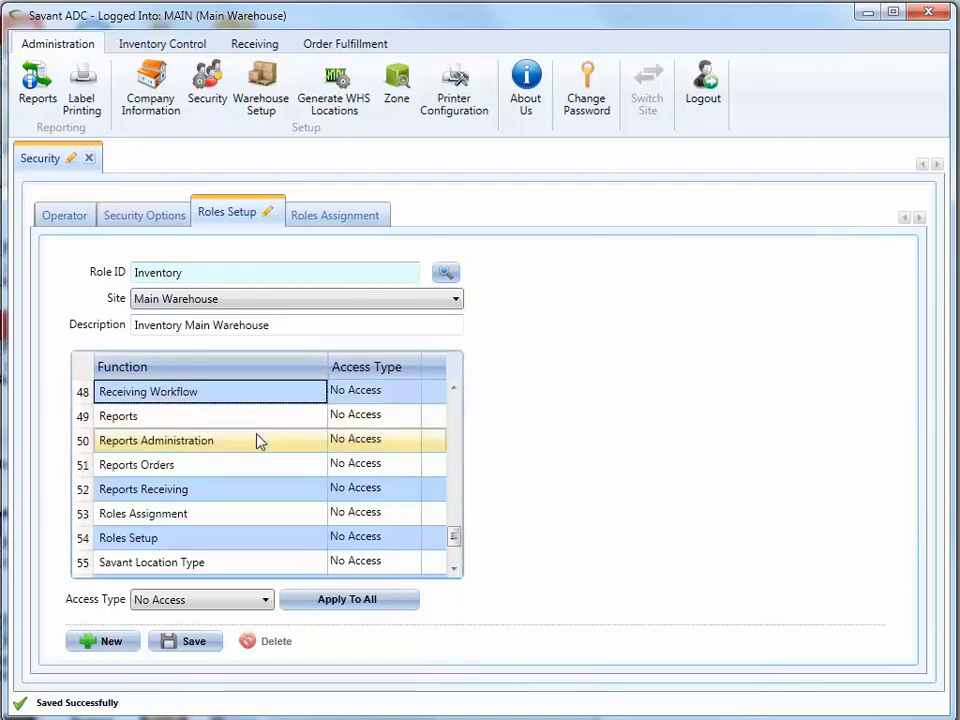
- Give the Inventory role Full Control of Change Hold Codes And Dates
left_click(172, 48)
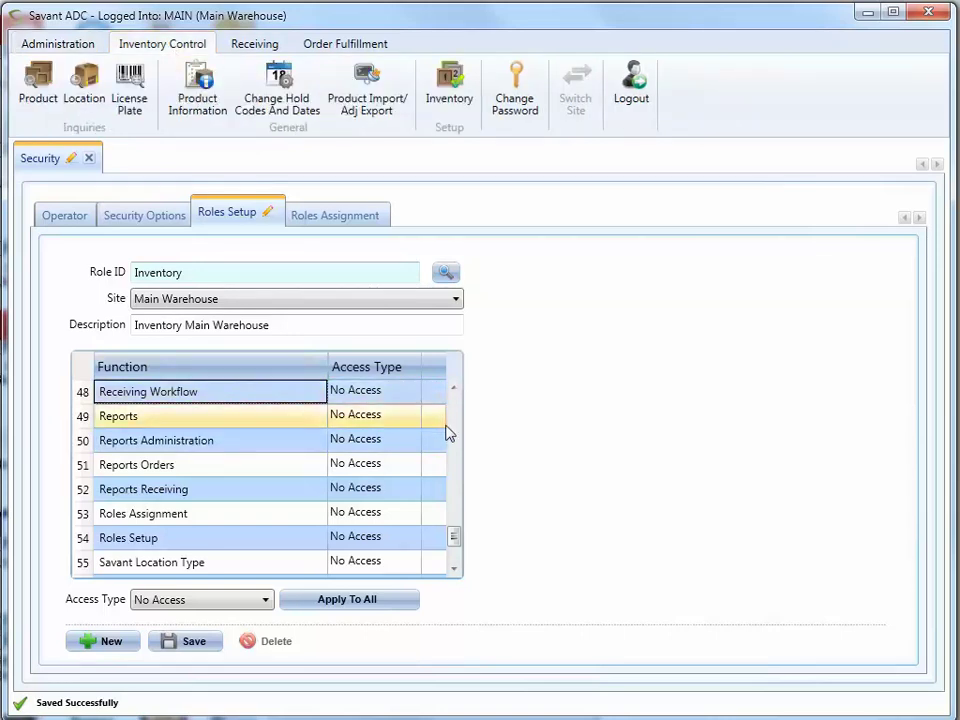
left_click_drag(453, 537, 463, 390)
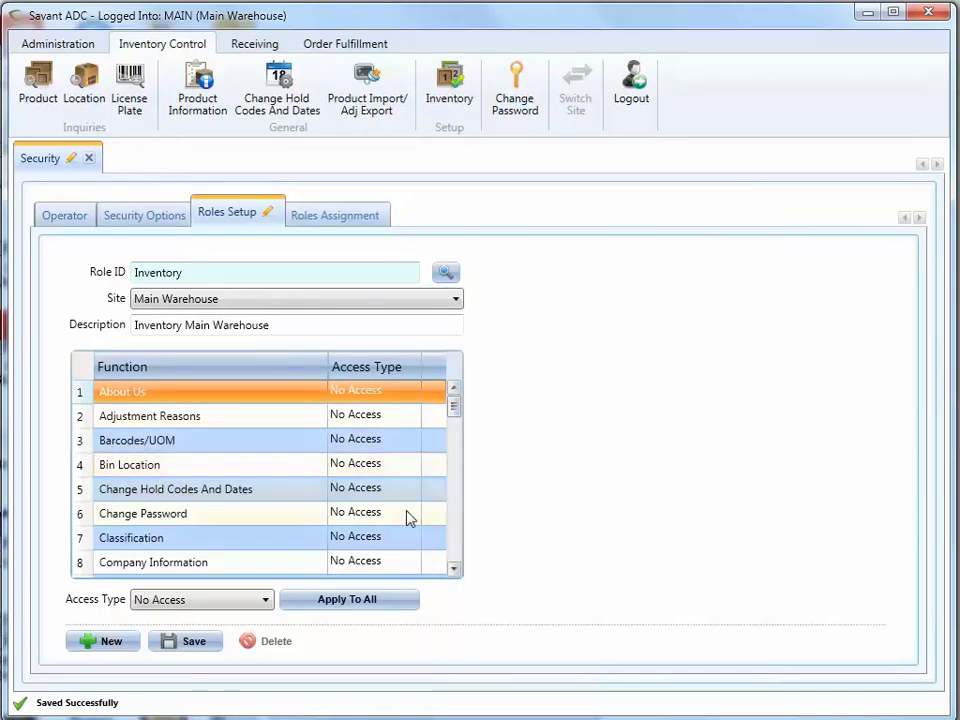
left_click(358, 493)
left_click(392, 490)
left_click(409, 489)
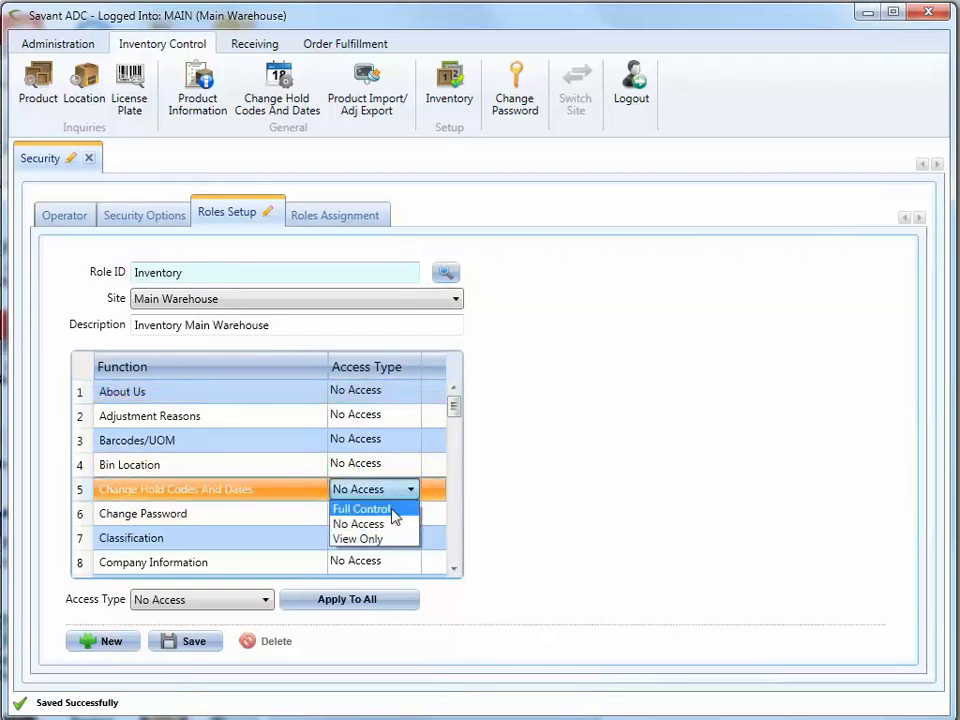
left_click(392, 509)
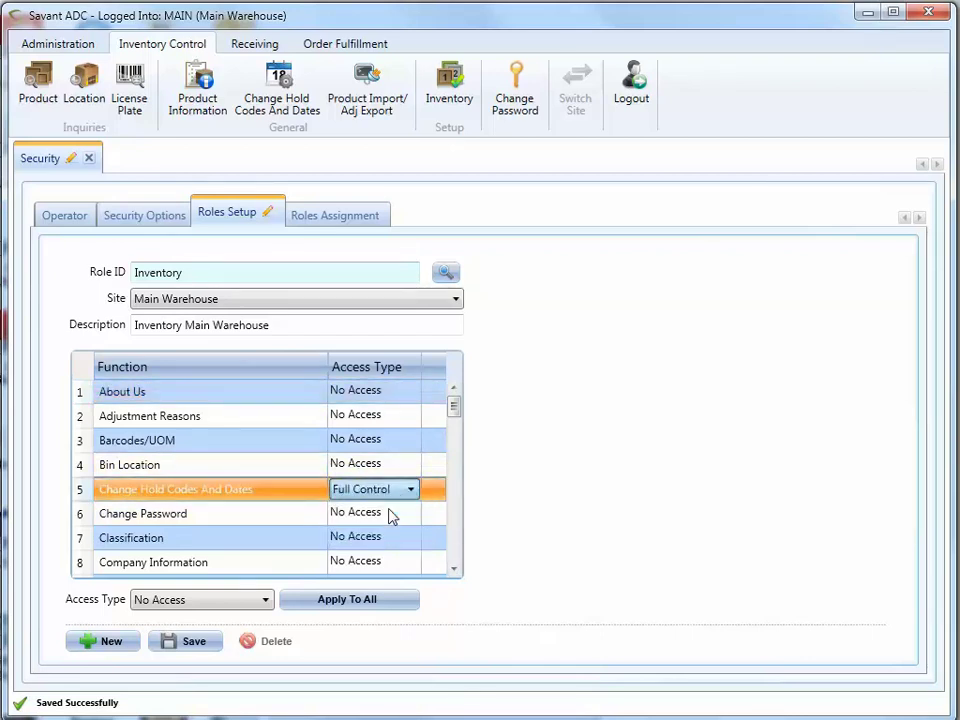
left_click(453, 541)
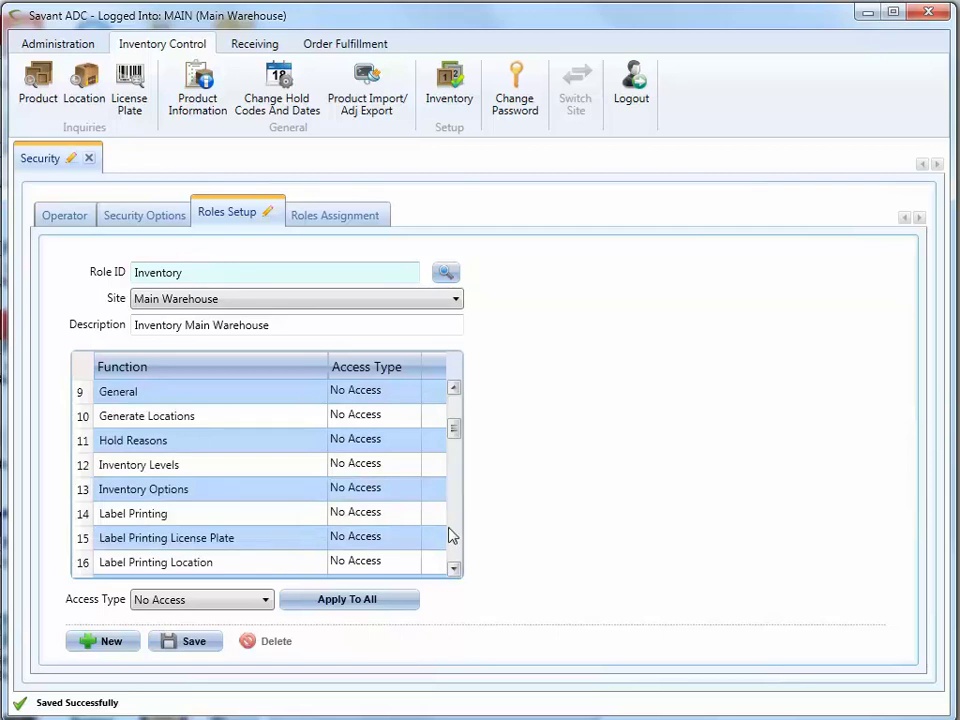
- Give Inventory Levels and Hold Reasons Full Control
left_click(385, 472)
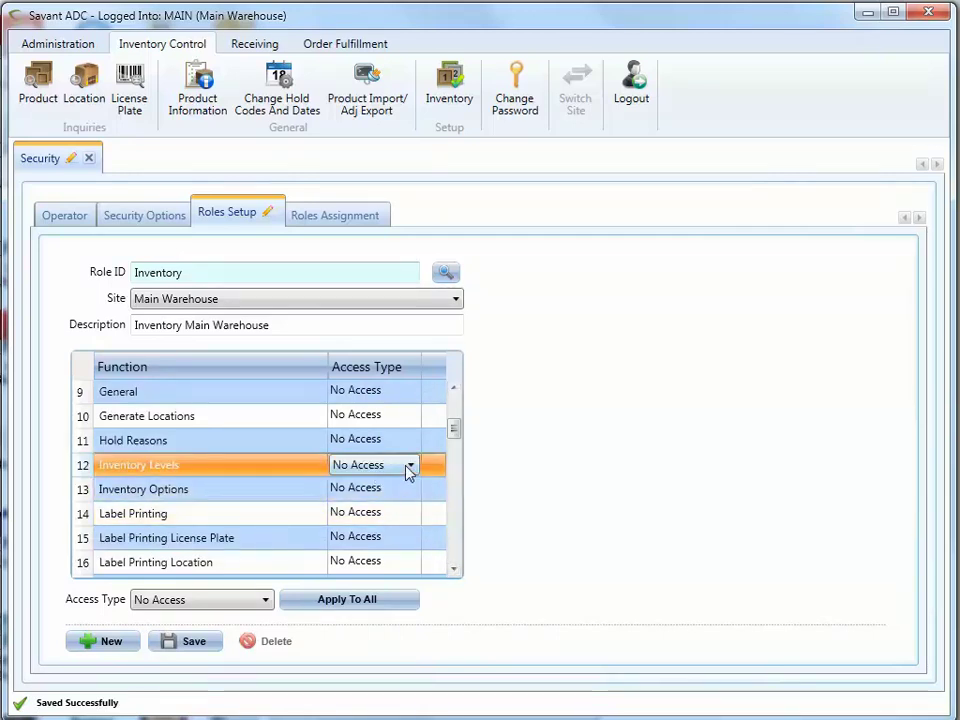
left_click(408, 467)
left_click(387, 485)
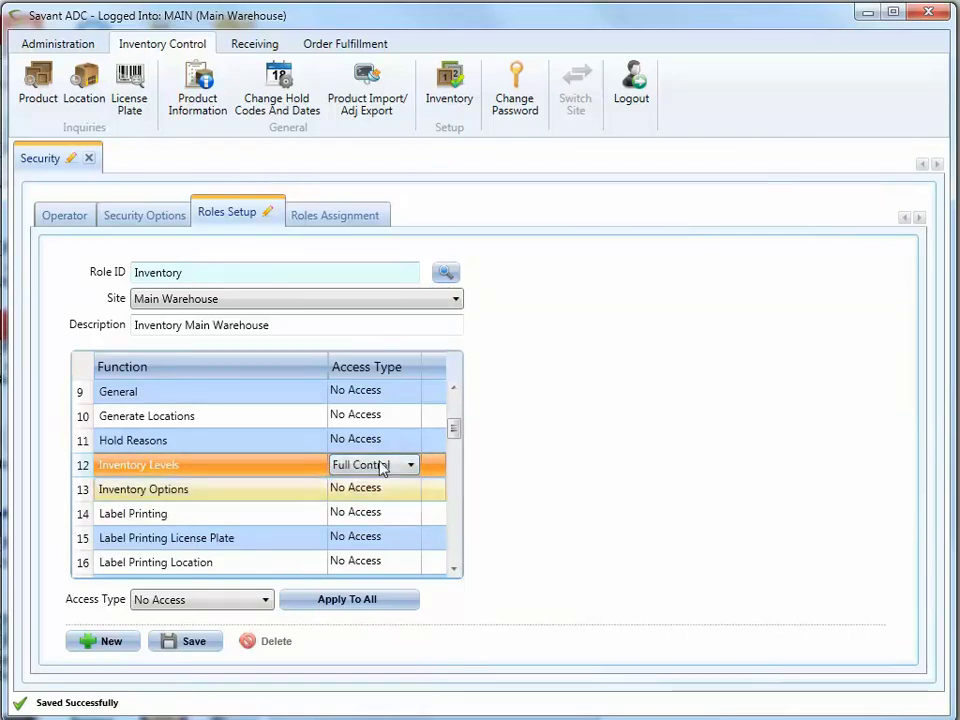
left_click(376, 446)
left_click(404, 450)
left_click(408, 446)
left_click(380, 457)
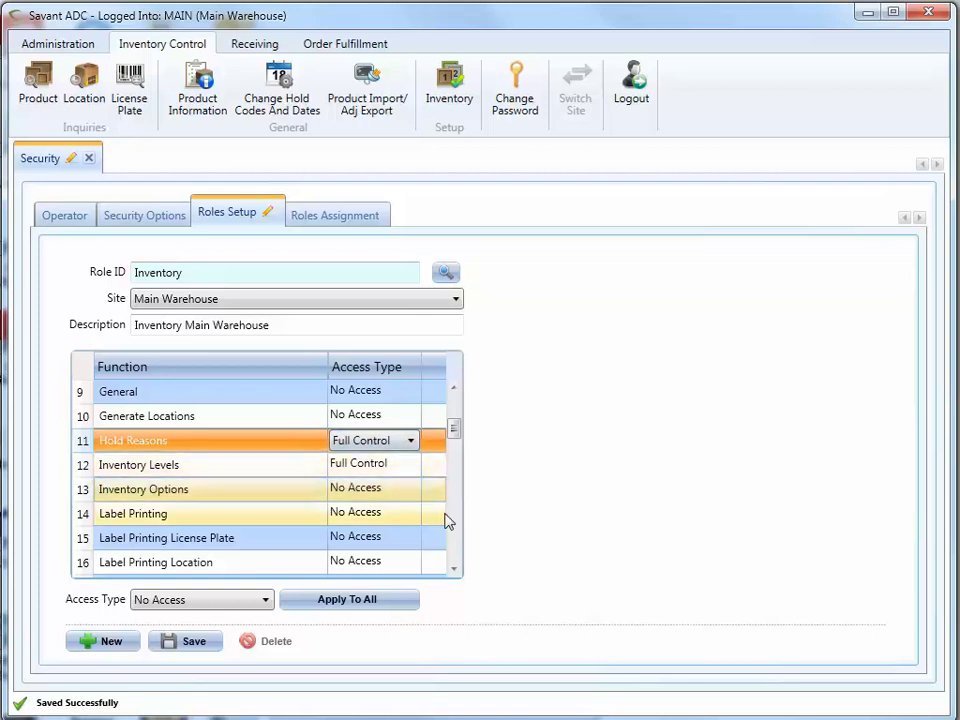
scroll(461, 541, "down", 3)
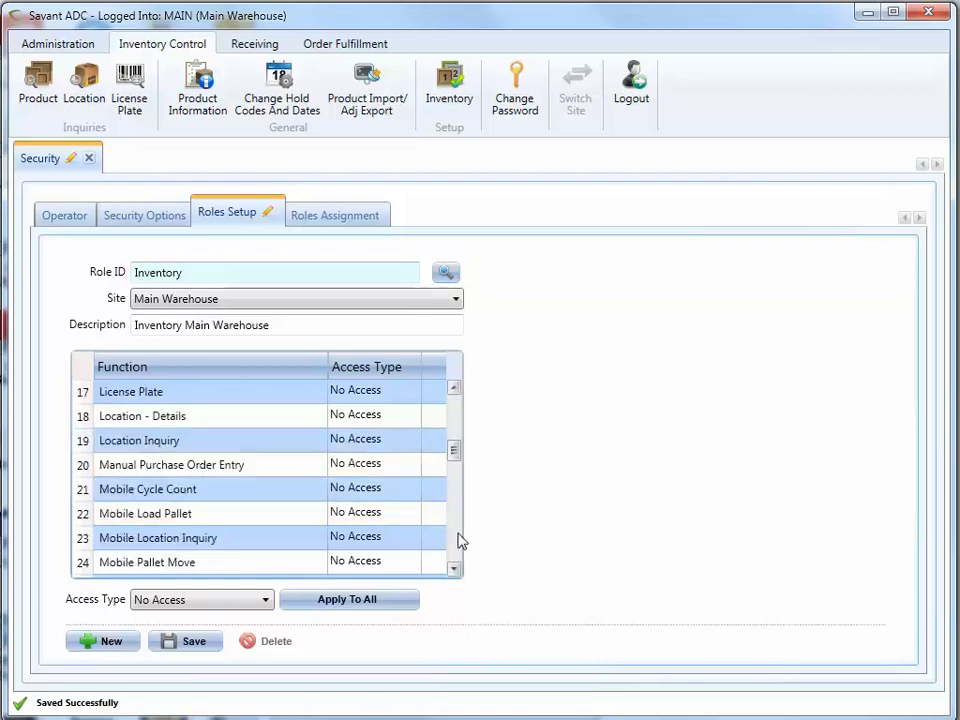
- Give Location Inquiry, Mobile Cycle Count and Mobile Location Inquiry Full Control
left_click(371, 446)
left_click(410, 441)
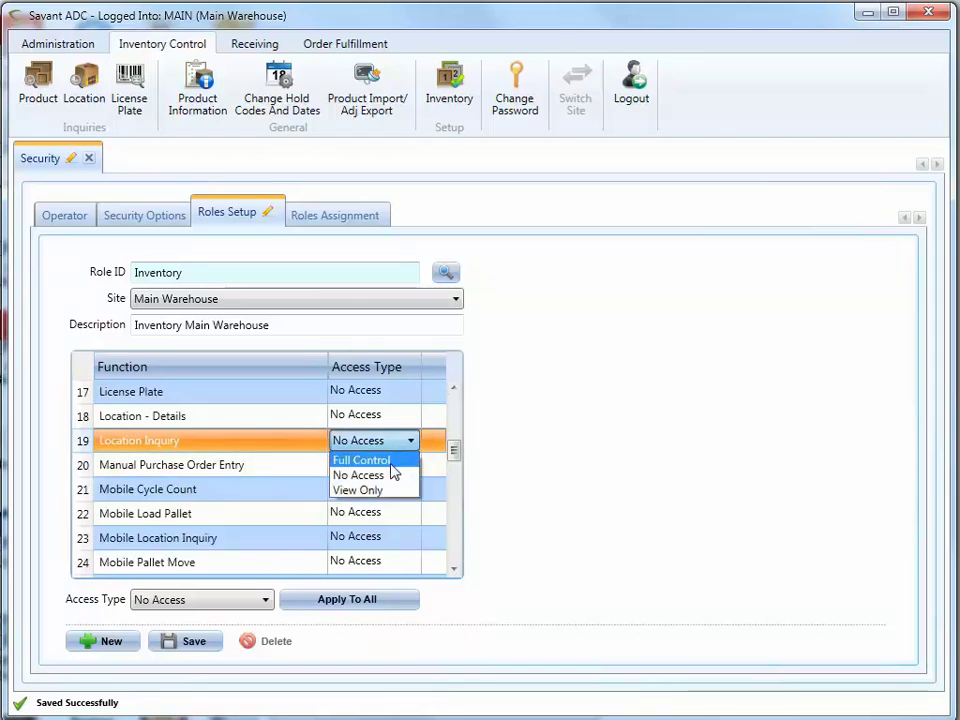
left_click(388, 461)
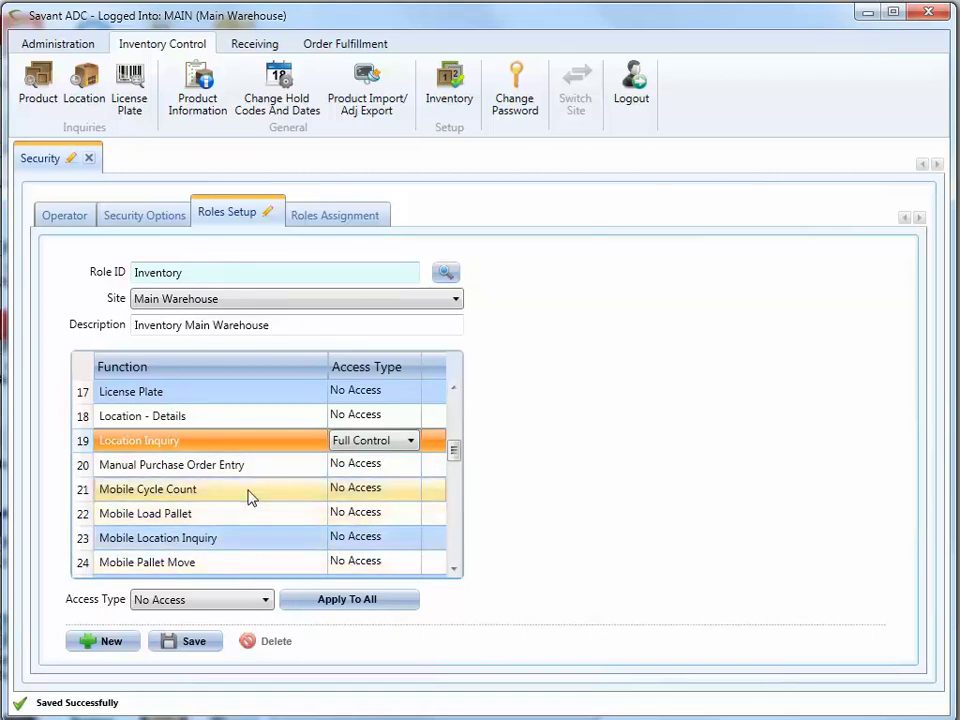
left_click(357, 492)
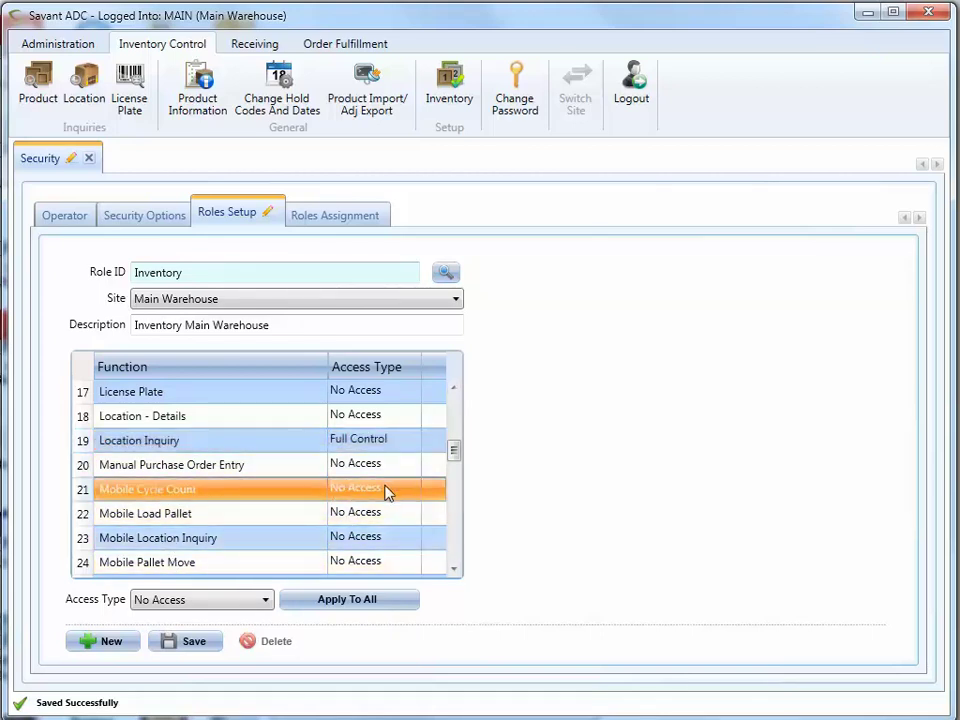
left_click(381, 497)
left_click(409, 491)
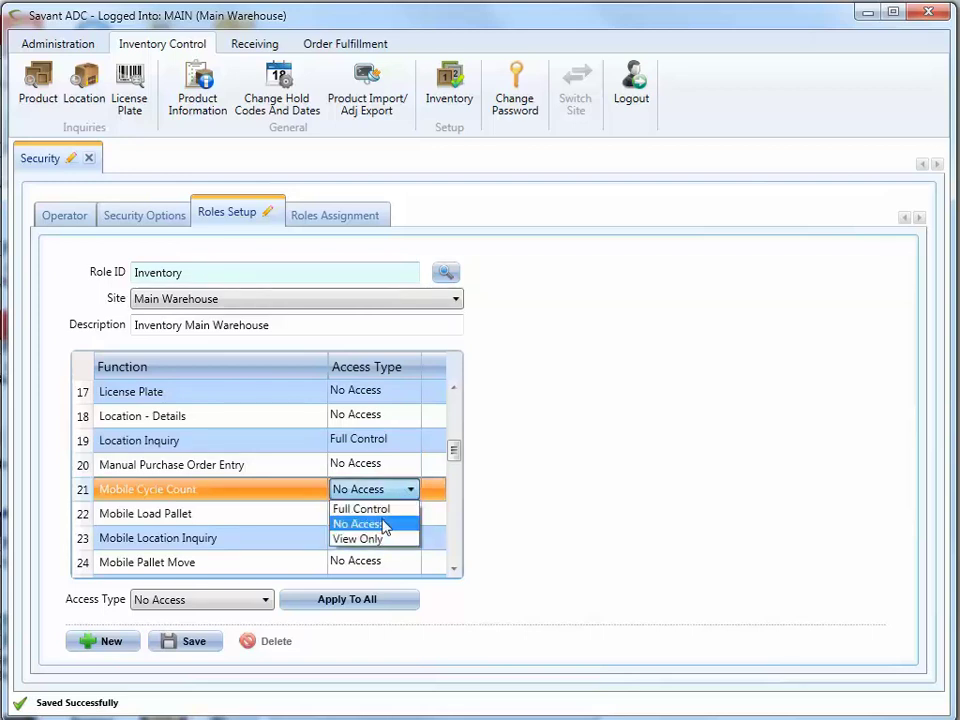
left_click(382, 511)
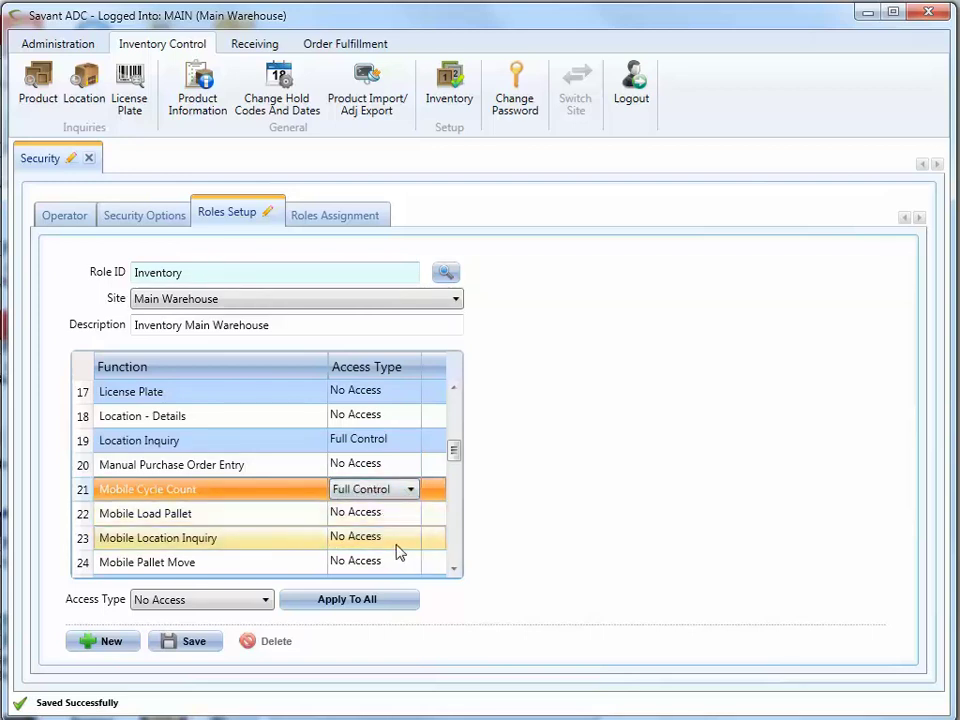
left_click(386, 541)
left_click(390, 542)
left_click(407, 542)
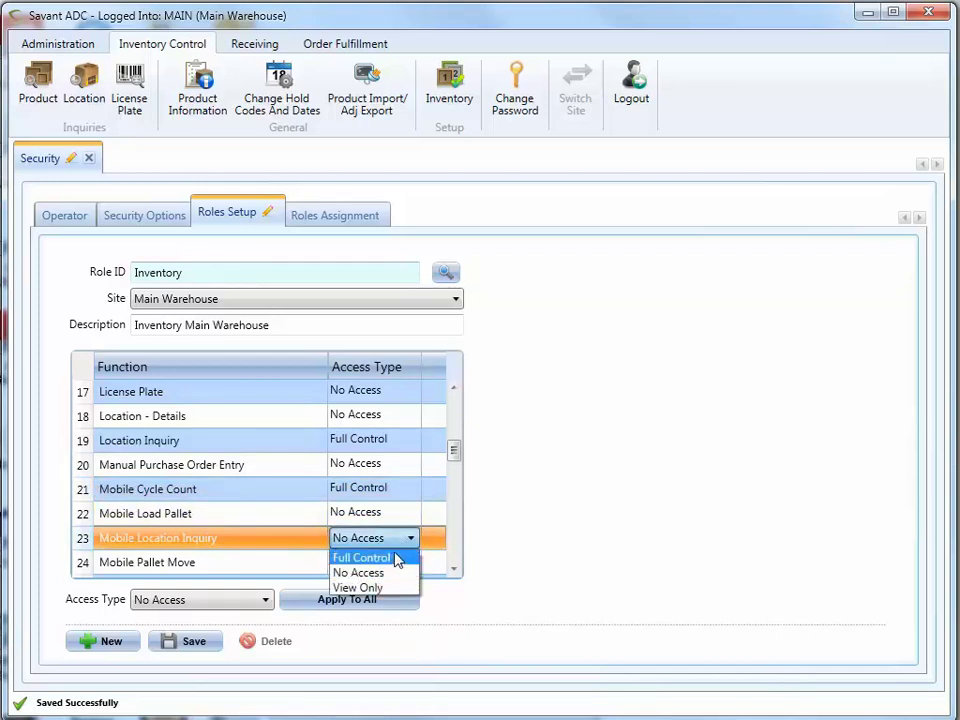
left_click(397, 557)
left_click(453, 570)
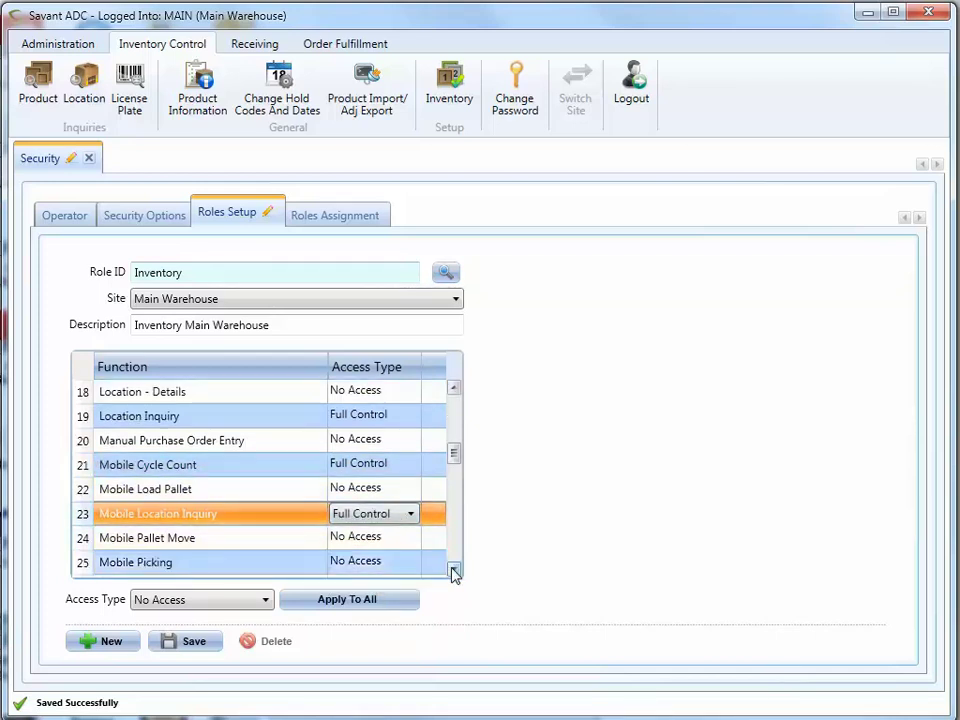
left_click(453, 570)
left_click(453, 570)
- Give Mobile Pallet Move, Mobile Product Adjustment and Mobile Product Inquiry Full Control
left_click(364, 491)
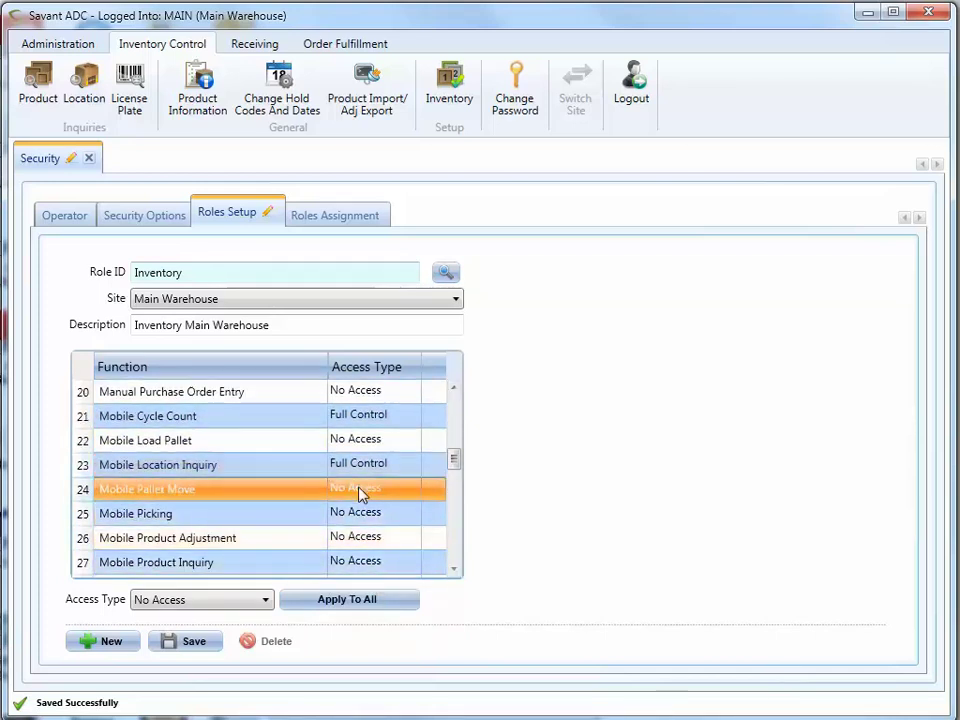
left_click(392, 491)
left_click(386, 509)
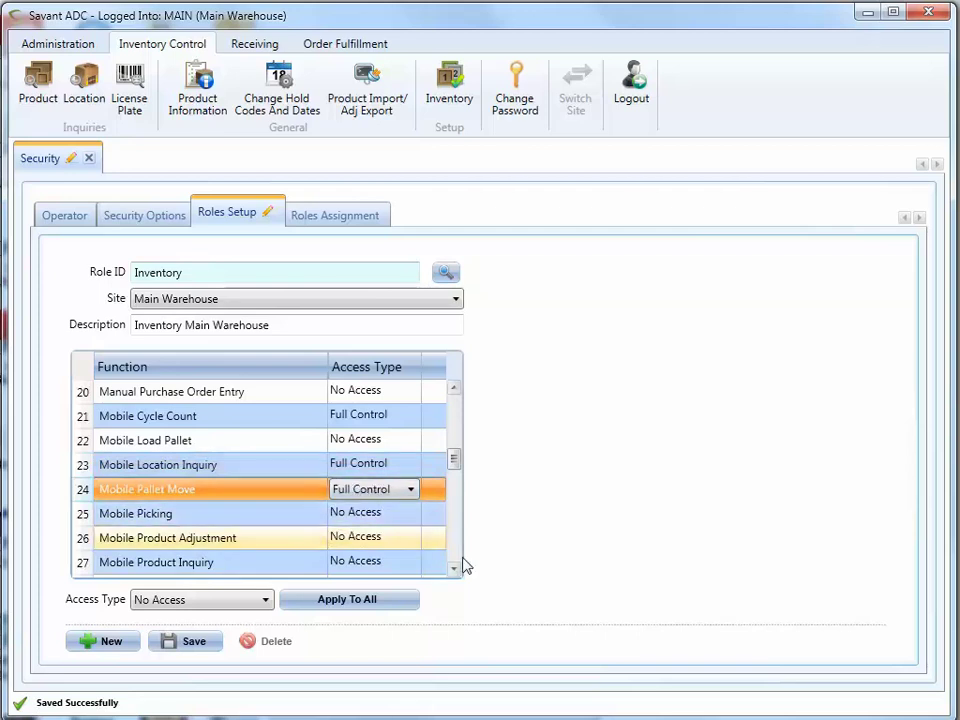
left_click(364, 541)
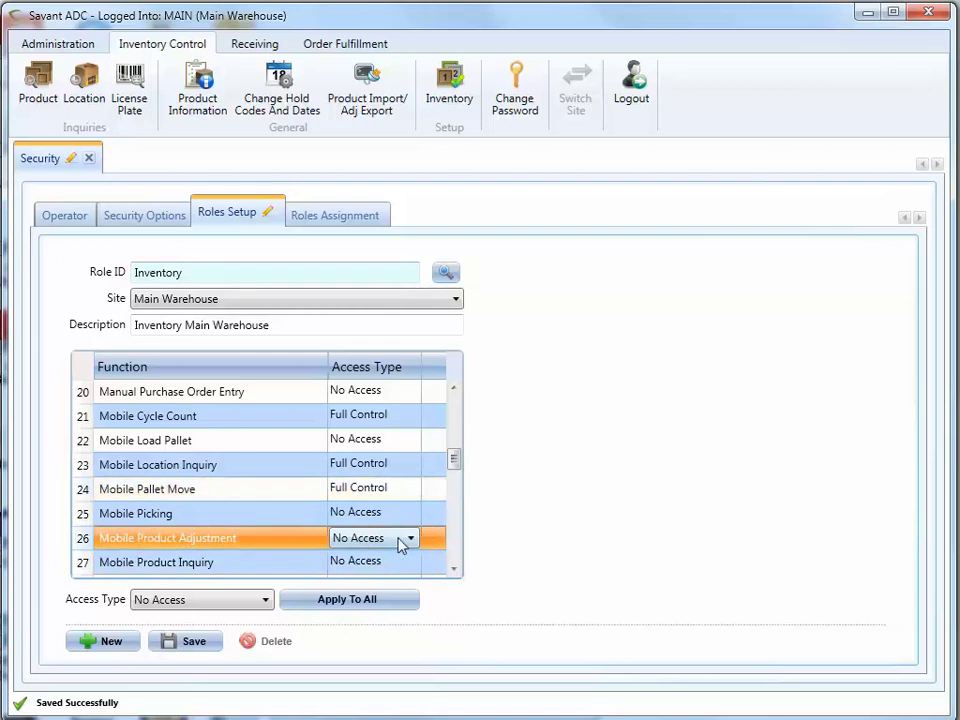
left_click(405, 543)
left_click(360, 556)
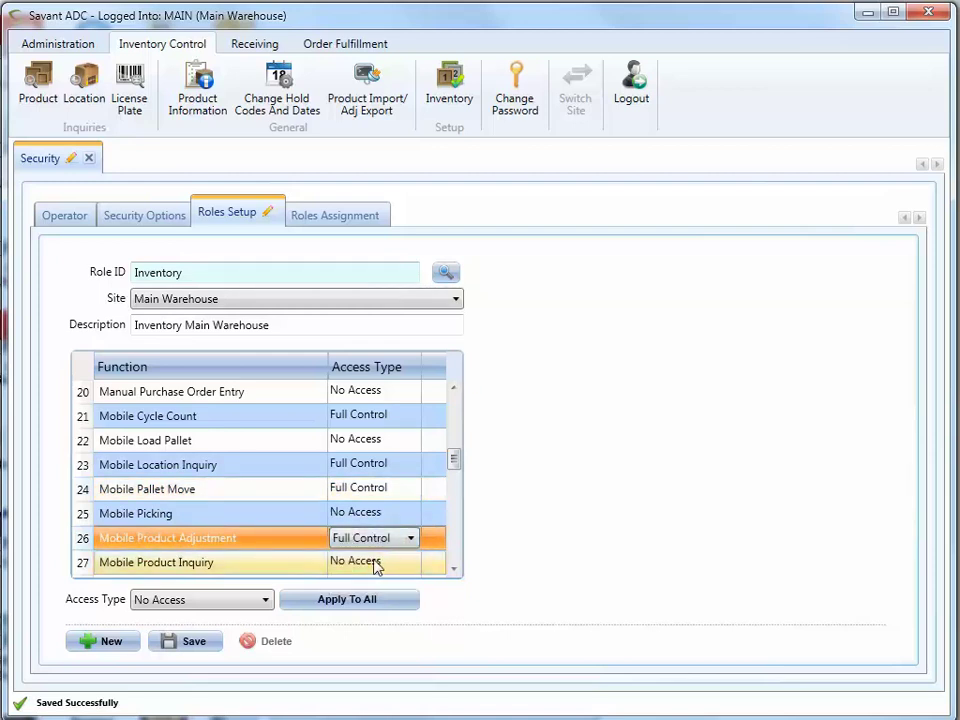
left_click(376, 566)
left_click(404, 564)
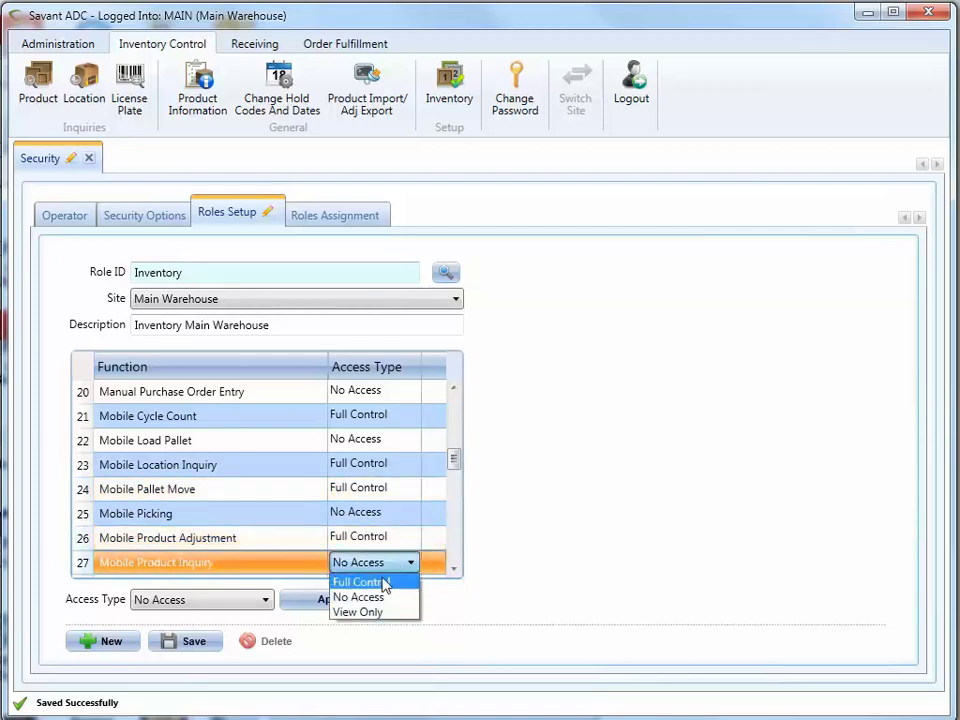
left_click(384, 585)
left_click(453, 571)
left_click(453, 571)
left_click(453, 570)
left_click(453, 570)
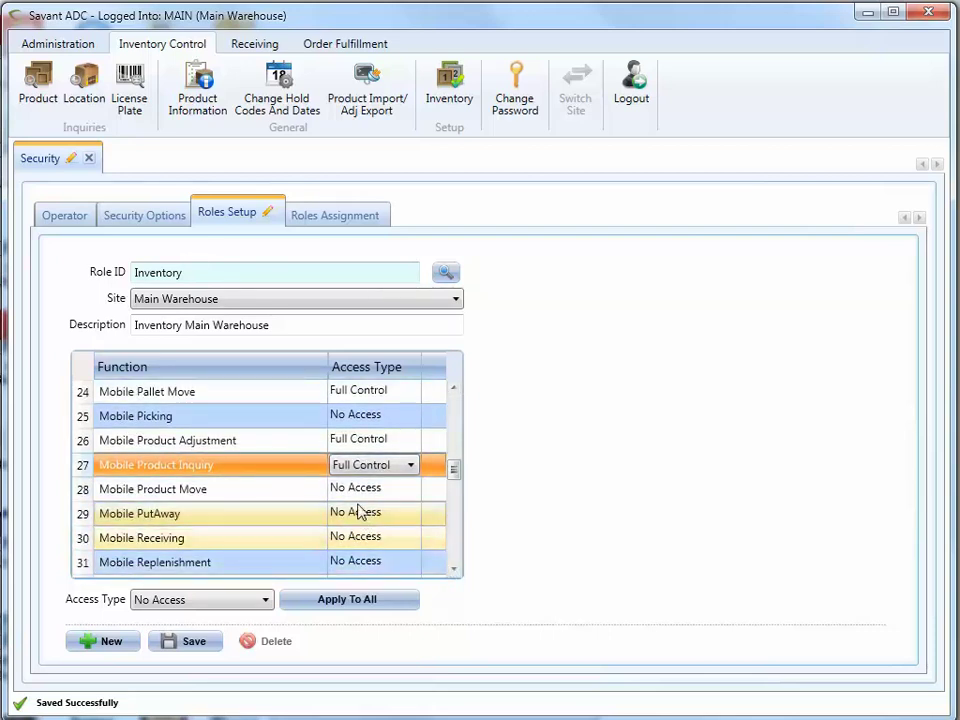
- Give Mobile Product Move Full Control and save the Inventory role
left_click(353, 493)
left_click(410, 489)
left_click(384, 510)
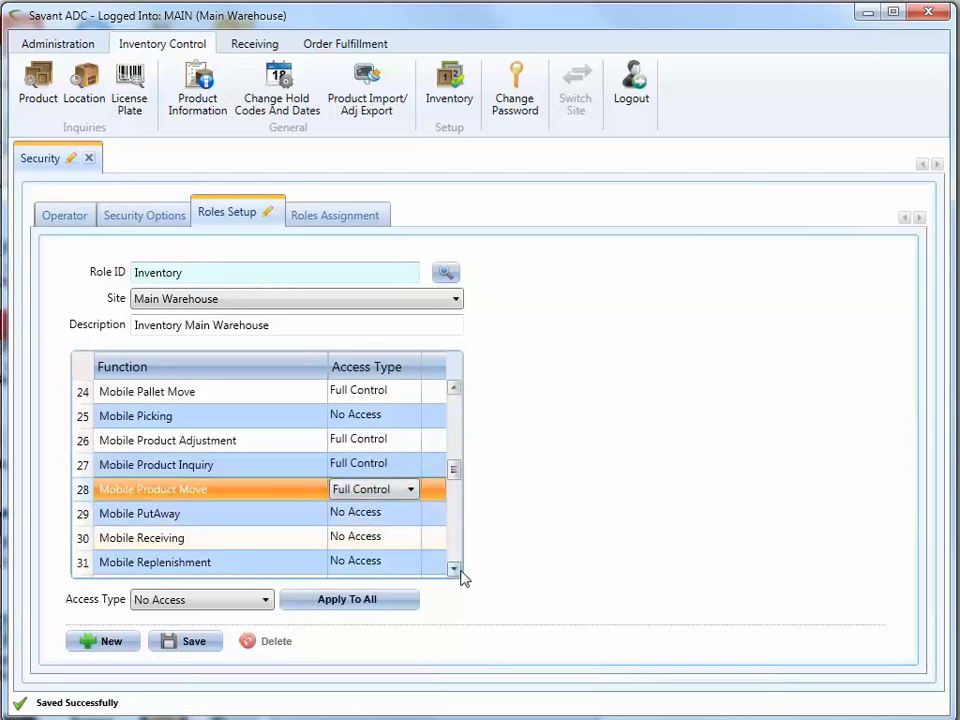
left_click(453, 570)
left_click(460, 571)
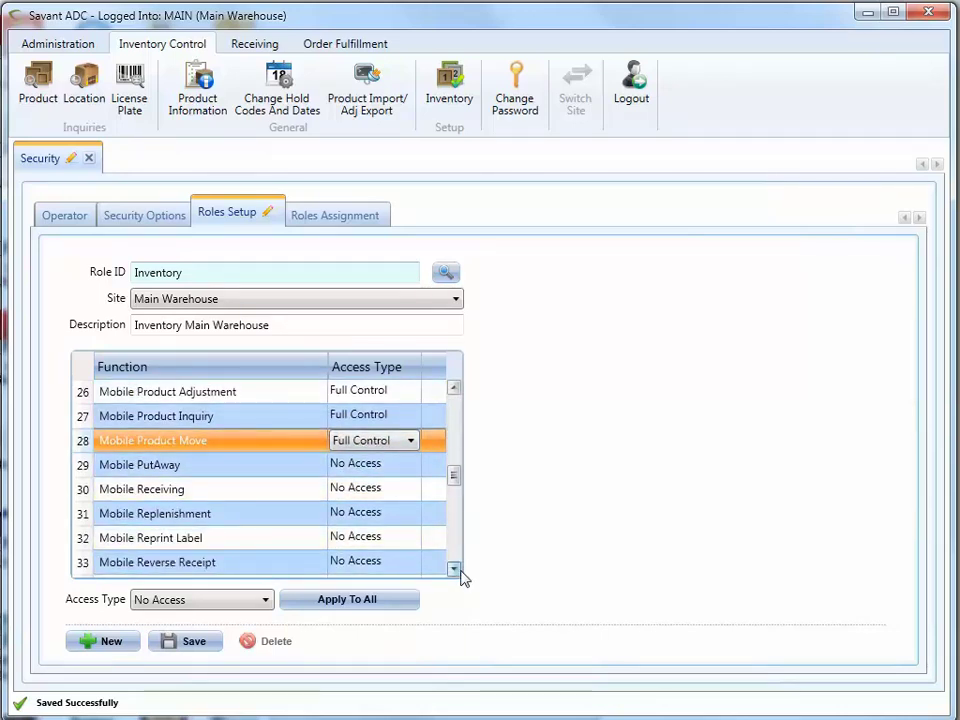
left_click(460, 571)
left_click(454, 570)
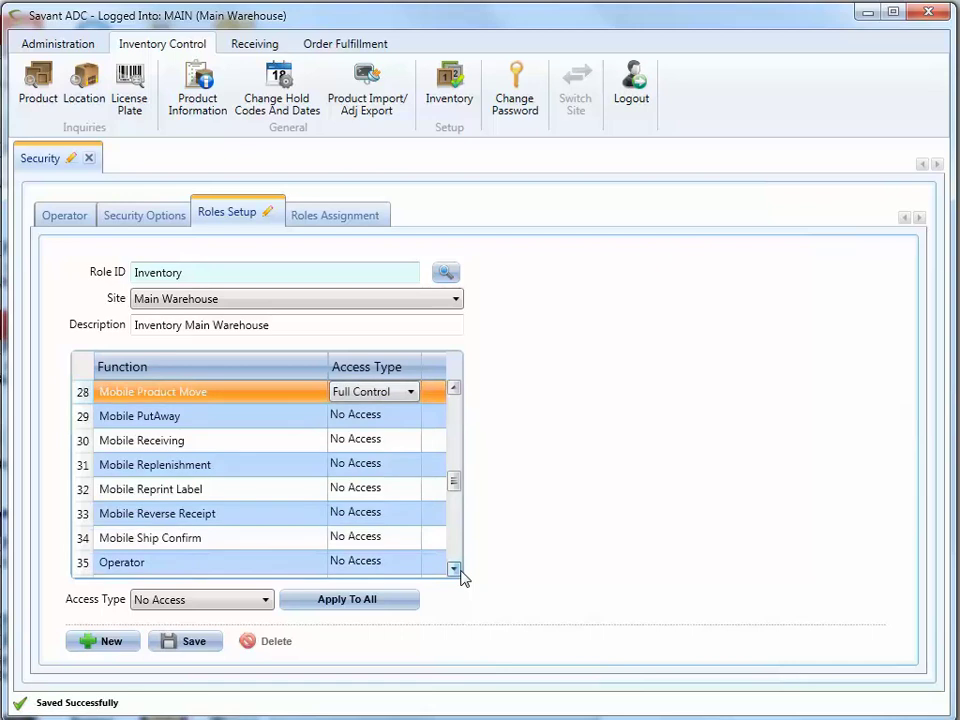
left_click(454, 570)
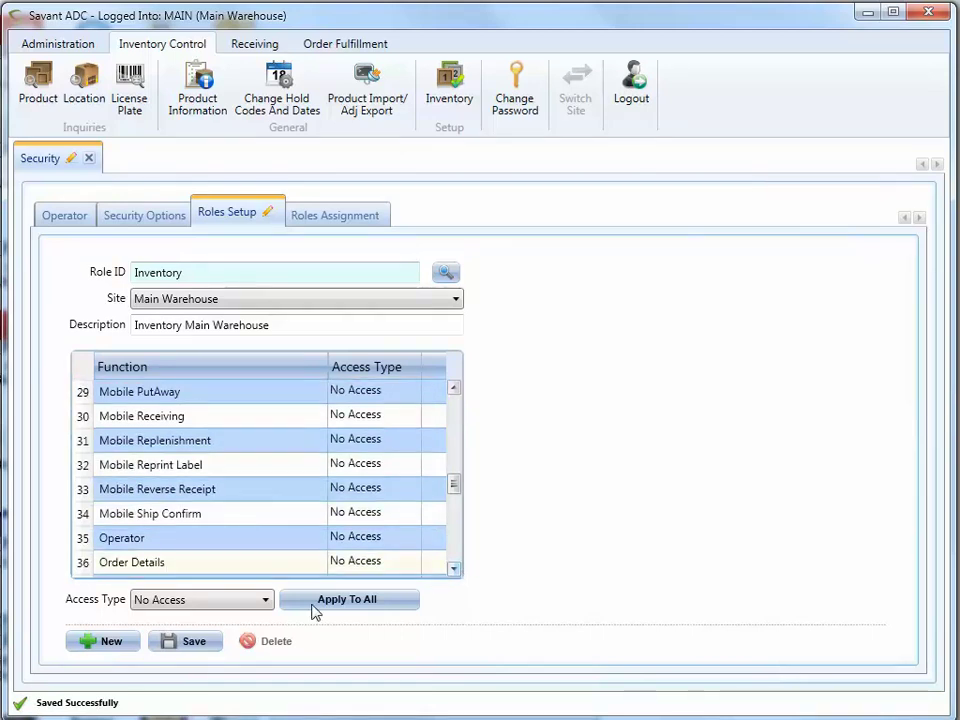
left_click(200, 643)
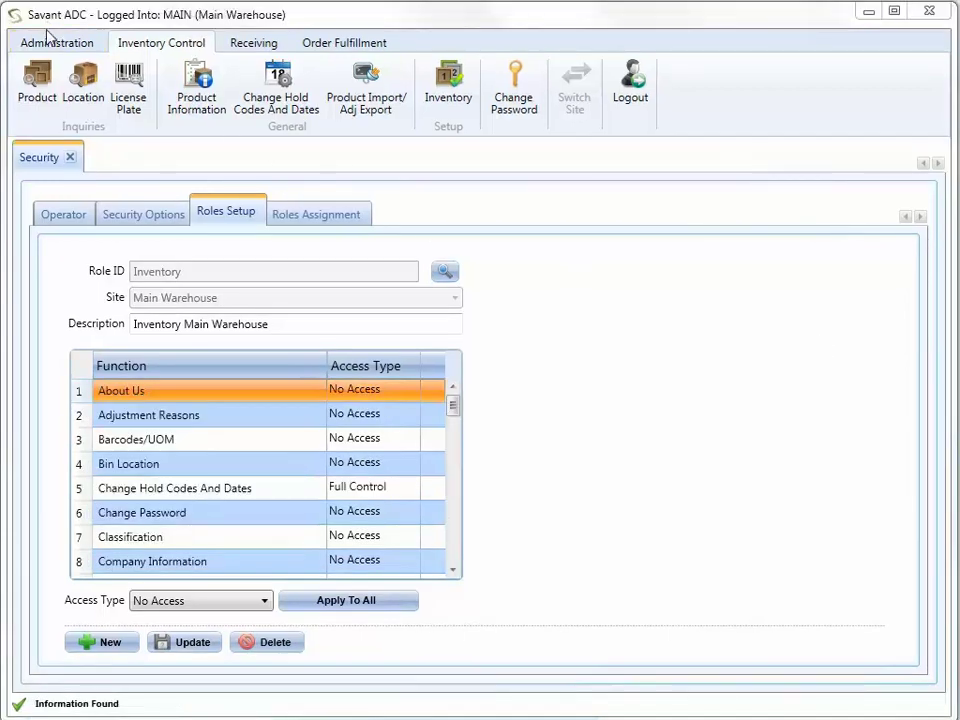
- In Roles Assignment, select the system administrator operator and the Main Warehouse site
left_click(62, 44)
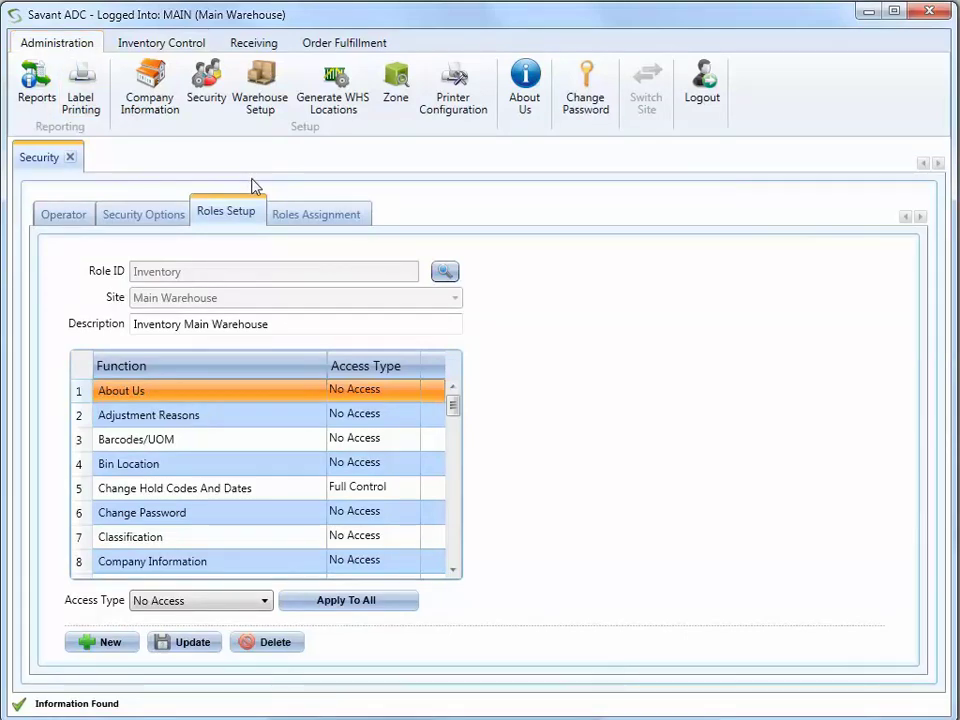
left_click(318, 217)
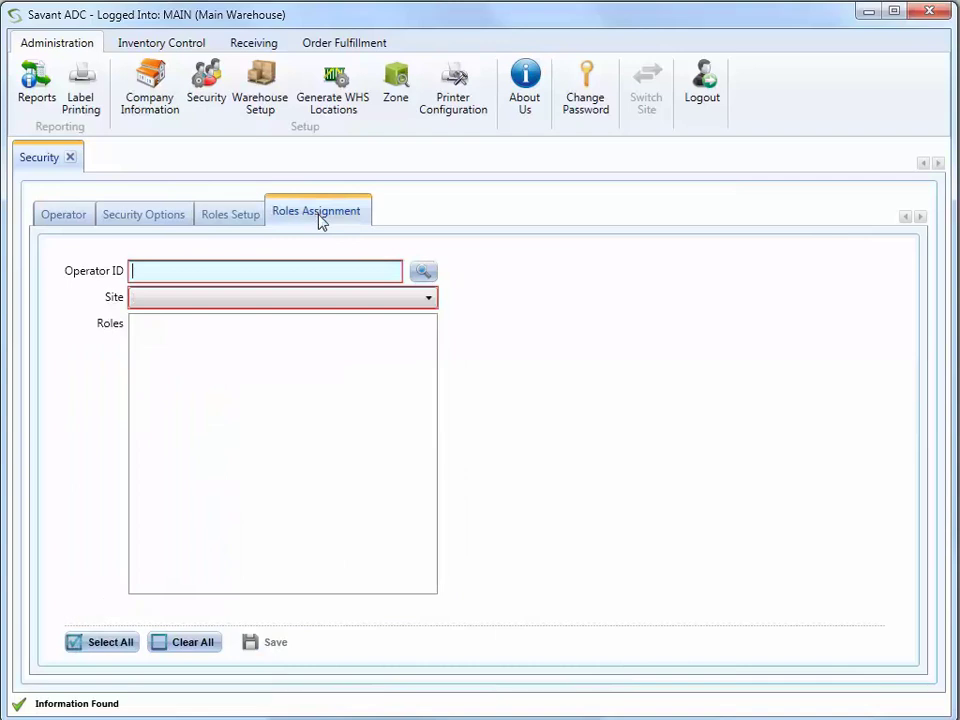
left_click(420, 271)
left_click(400, 379)
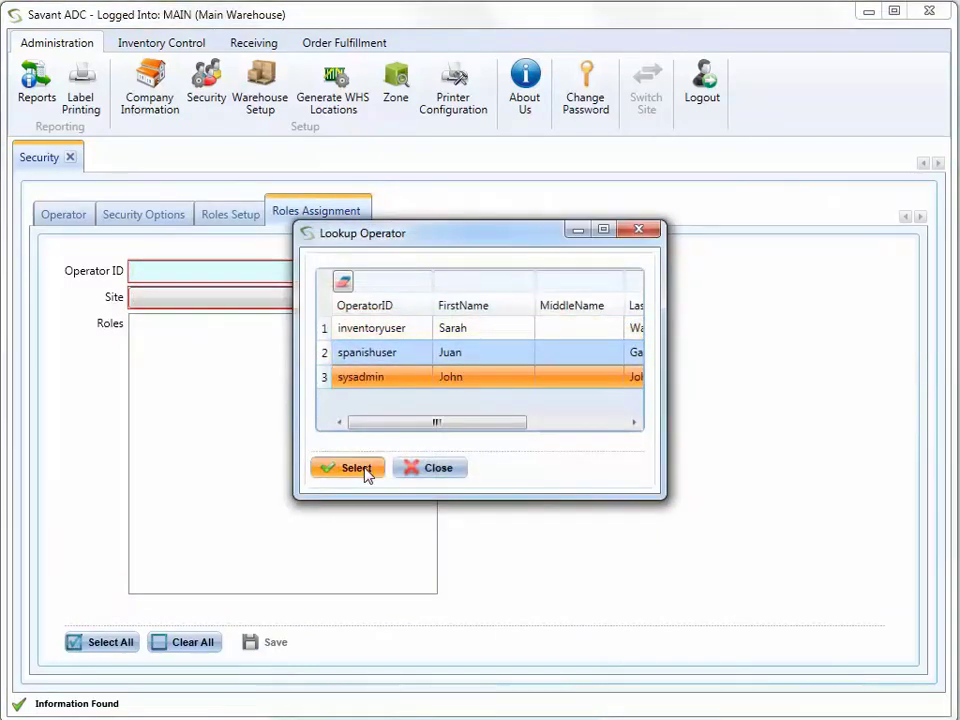
left_click(365, 467)
left_click(326, 298)
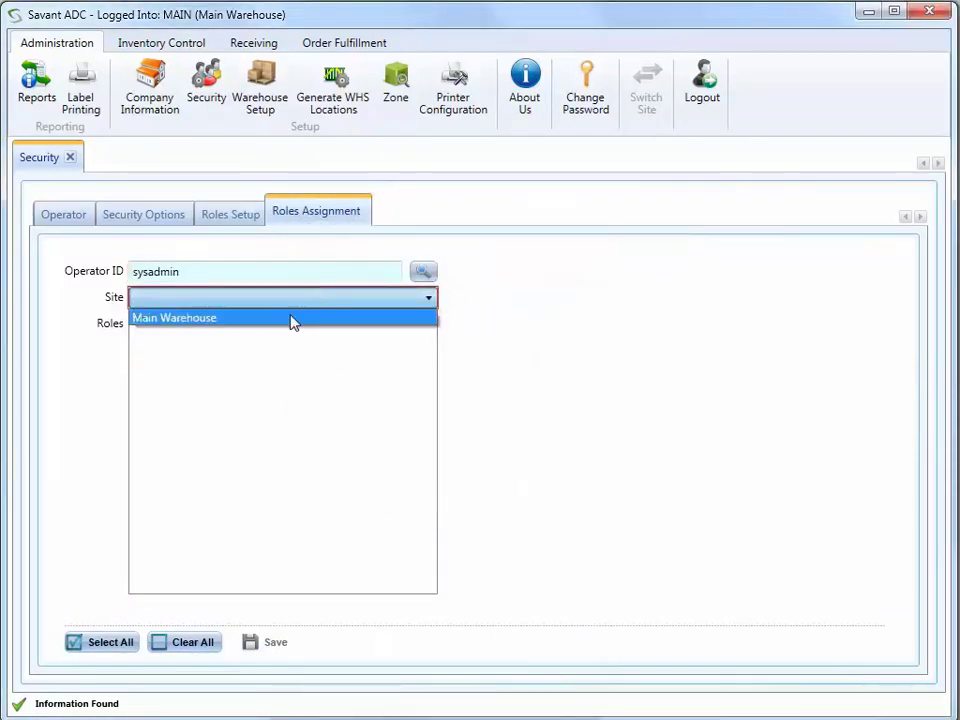
left_click(292, 321)
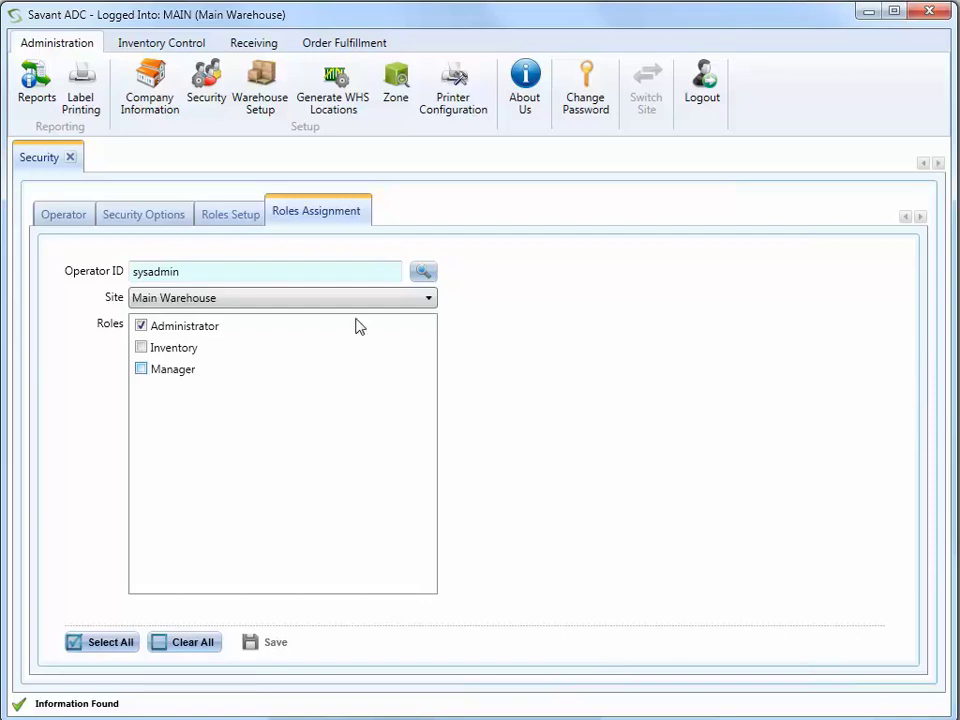
- Assign the Manager role to the Spanish-language operator
left_click(423, 271)
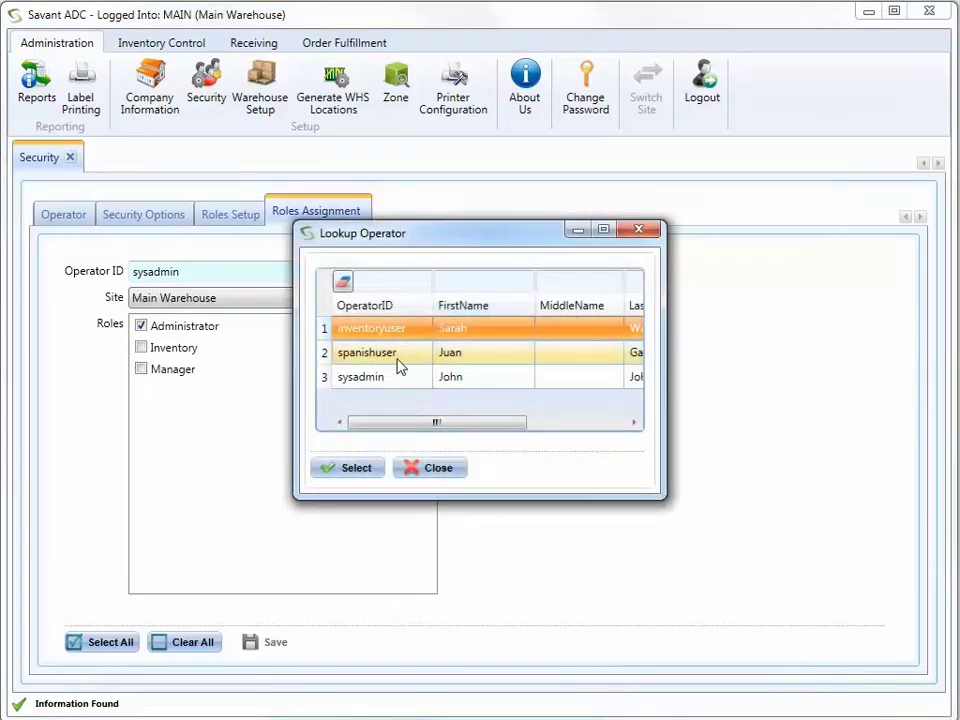
left_click(395, 355)
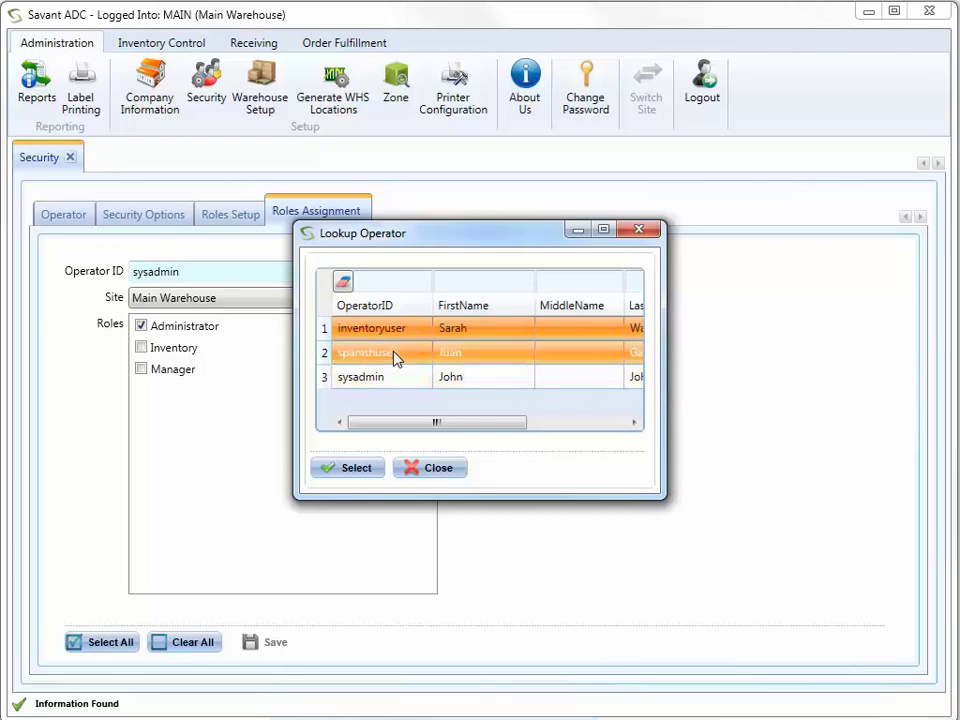
left_click(362, 467)
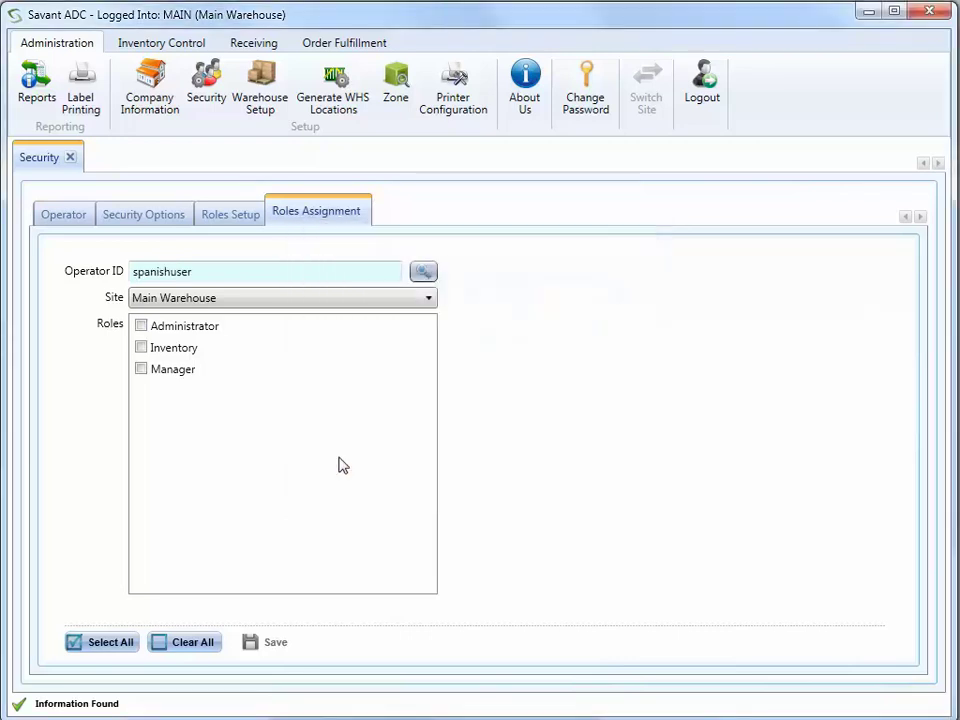
left_click(141, 369)
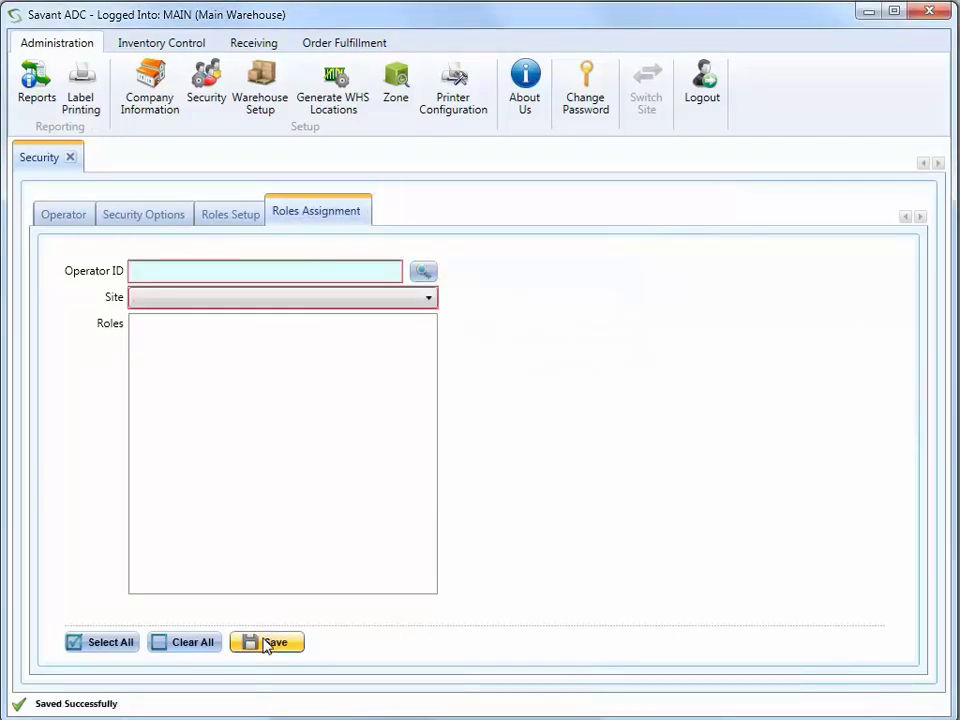
- Assign the inventory operator the Inventory role at Main Warehouse and save
left_click(423, 271)
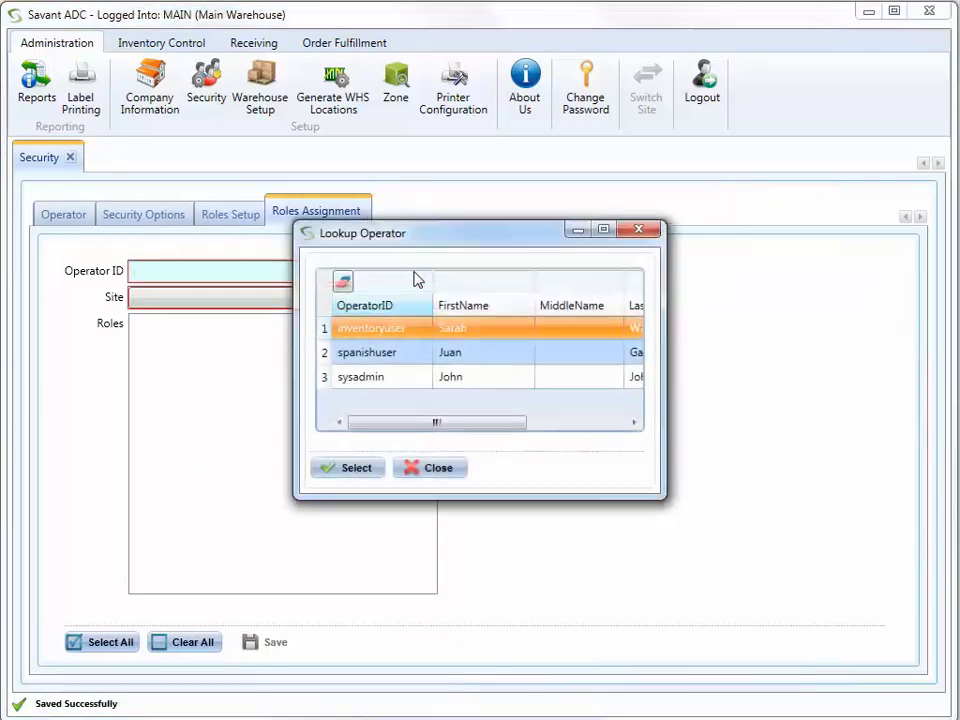
left_click(352, 469)
left_click(349, 302)
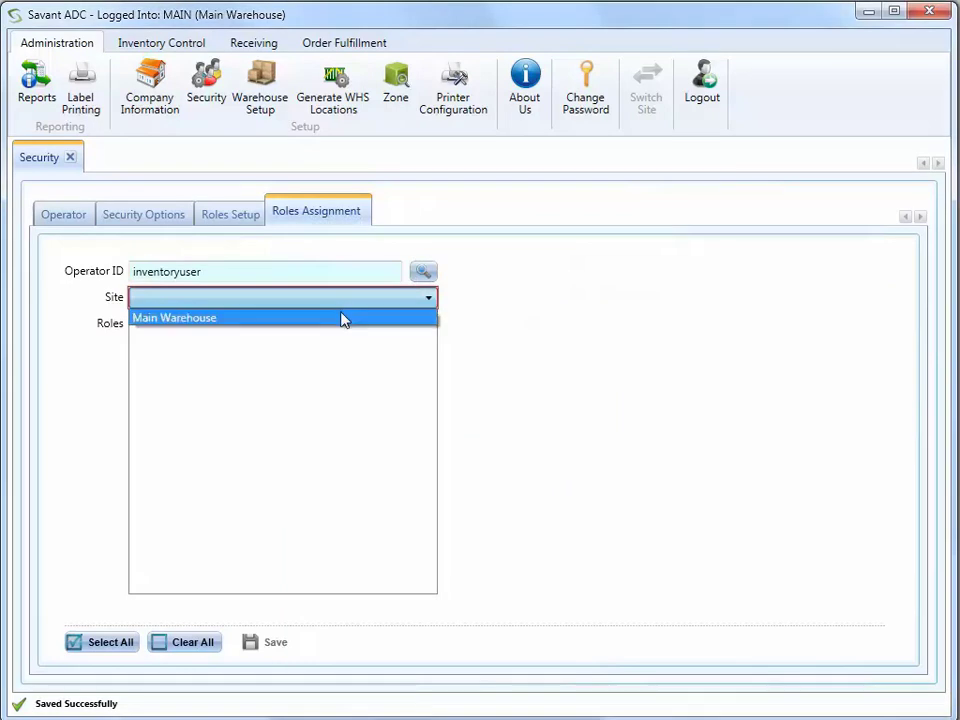
left_click(340, 318)
left_click(141, 347)
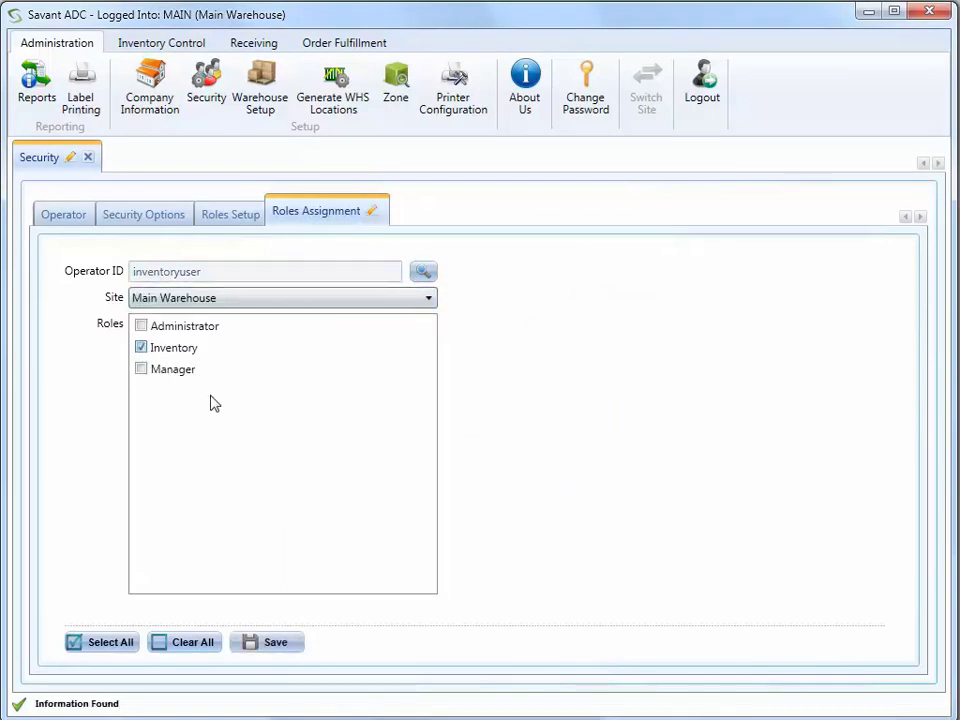
left_click(268, 646)
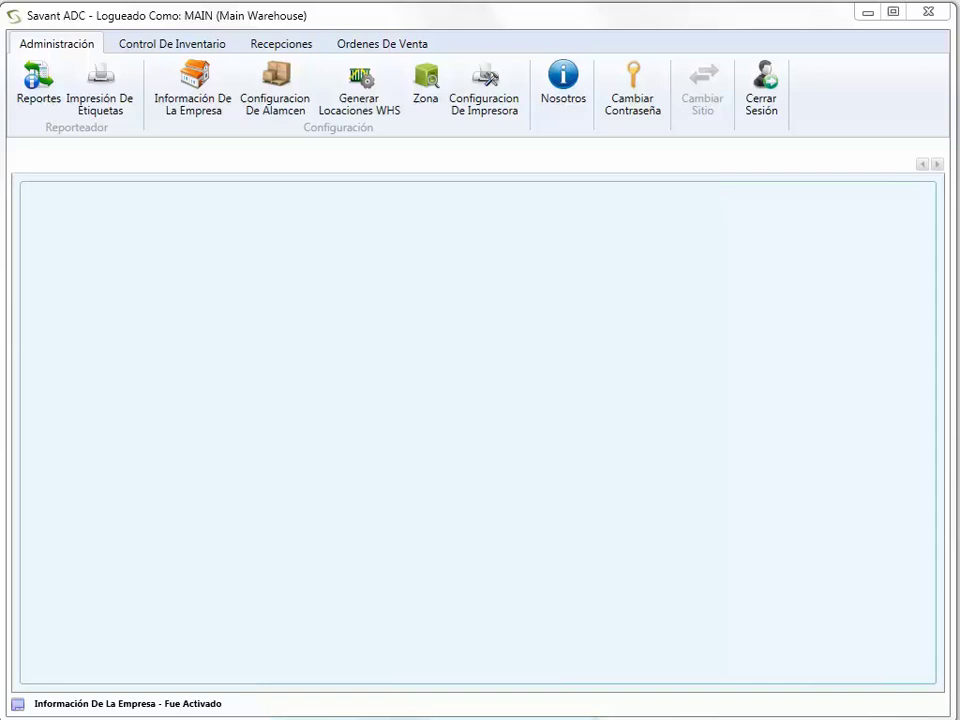
- Open the Información De La Empresa (company information) page
left_click(167, 108)
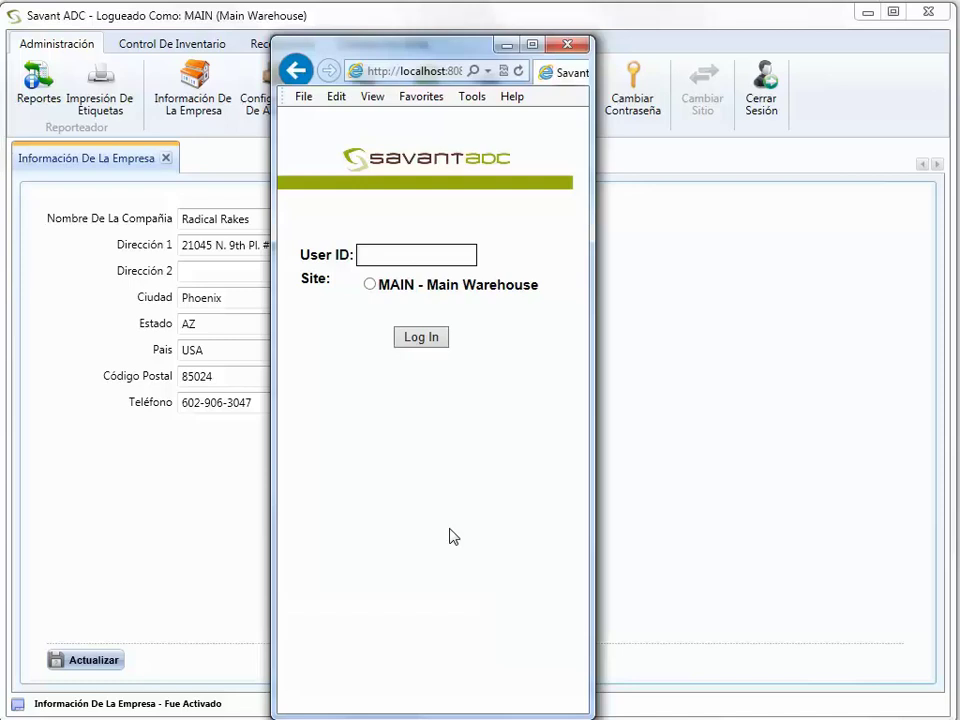
- Sign in to the mobile site with the administrator user ID at site MAIN - Main Warehouse
type("sysadmin")
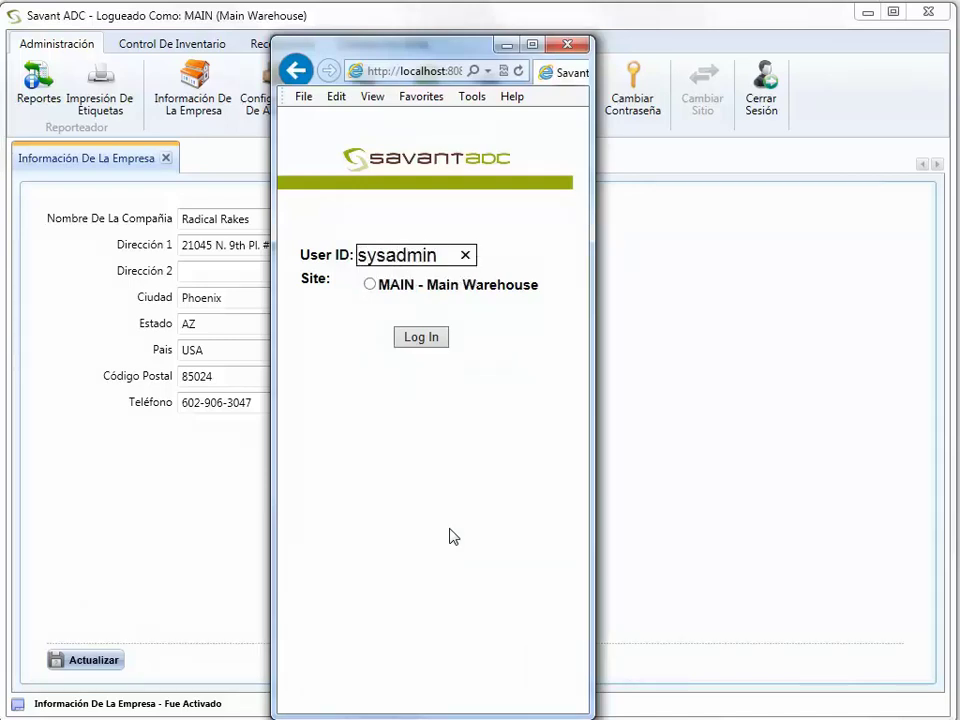
key("Tab")
key("space")
key("Tab")
key("Return")
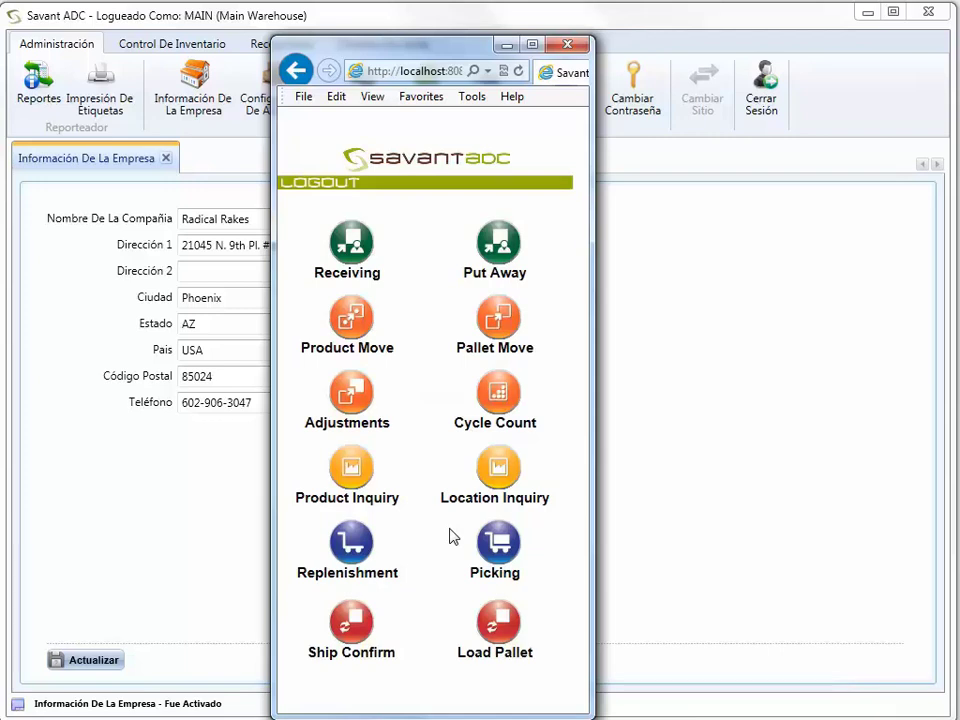
- Log out, then sign back in with the inventory operator's user ID at site MAIN
left_click(315, 186)
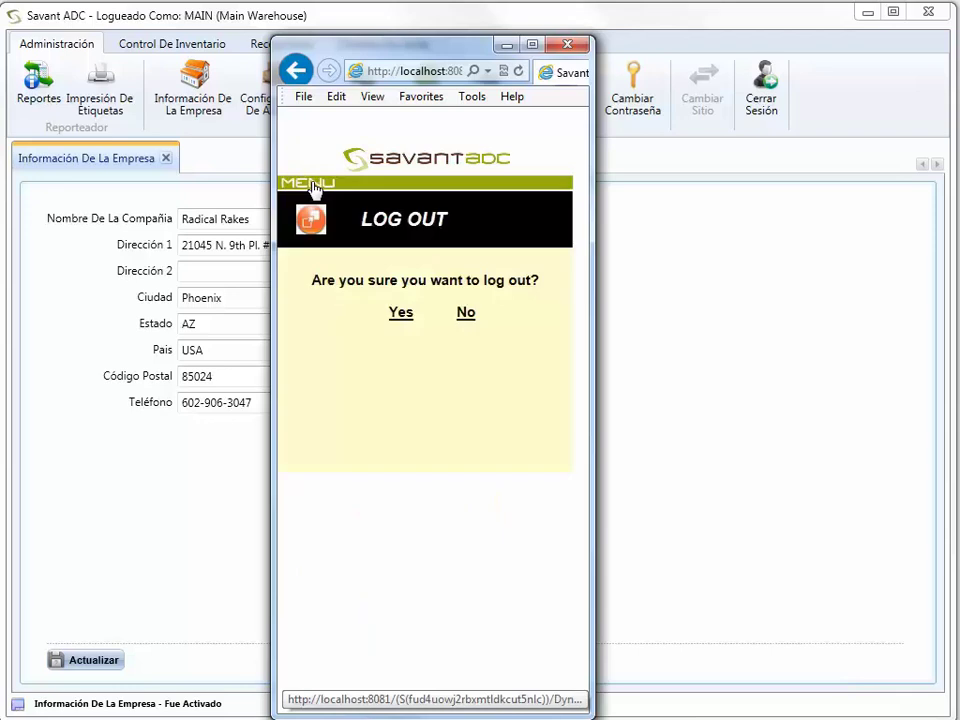
left_click(401, 313)
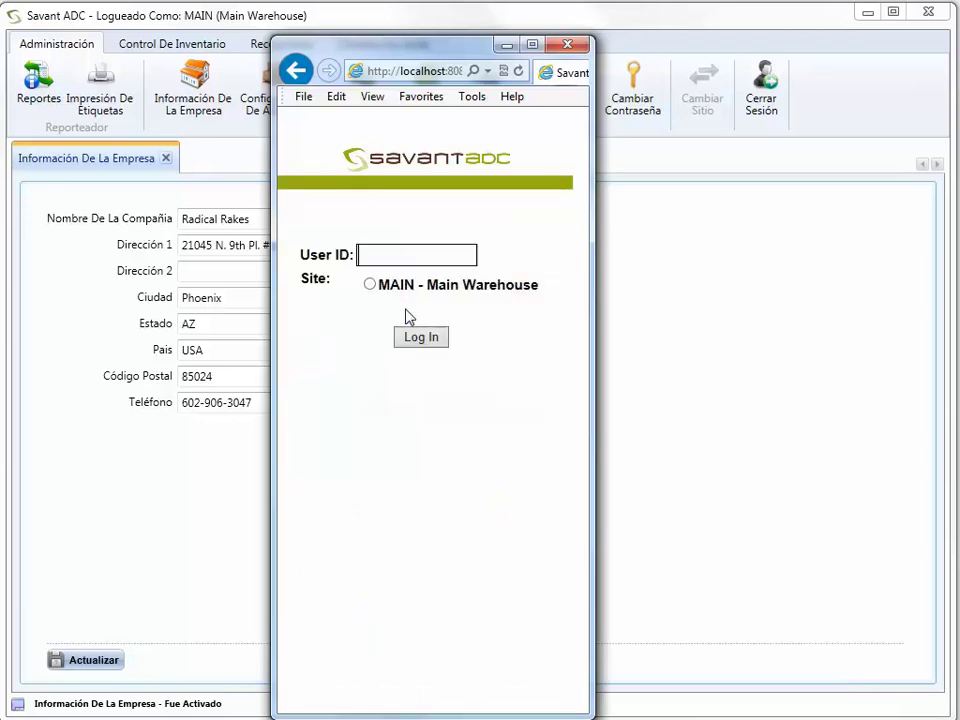
left_click(364, 255)
type("inventor")
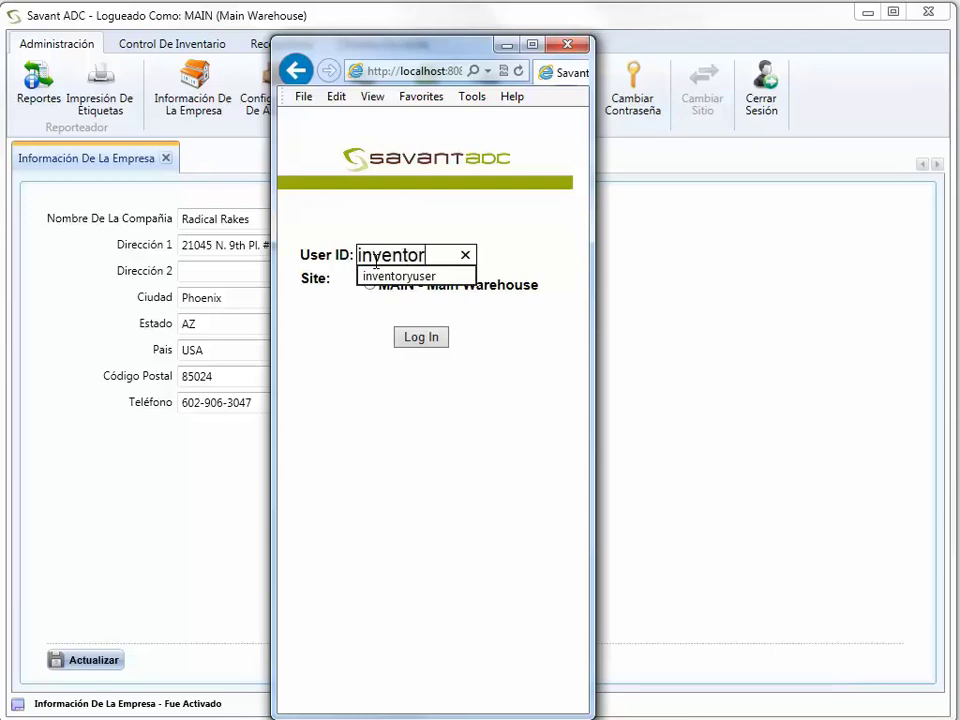
type("yuser")
key("Tab")
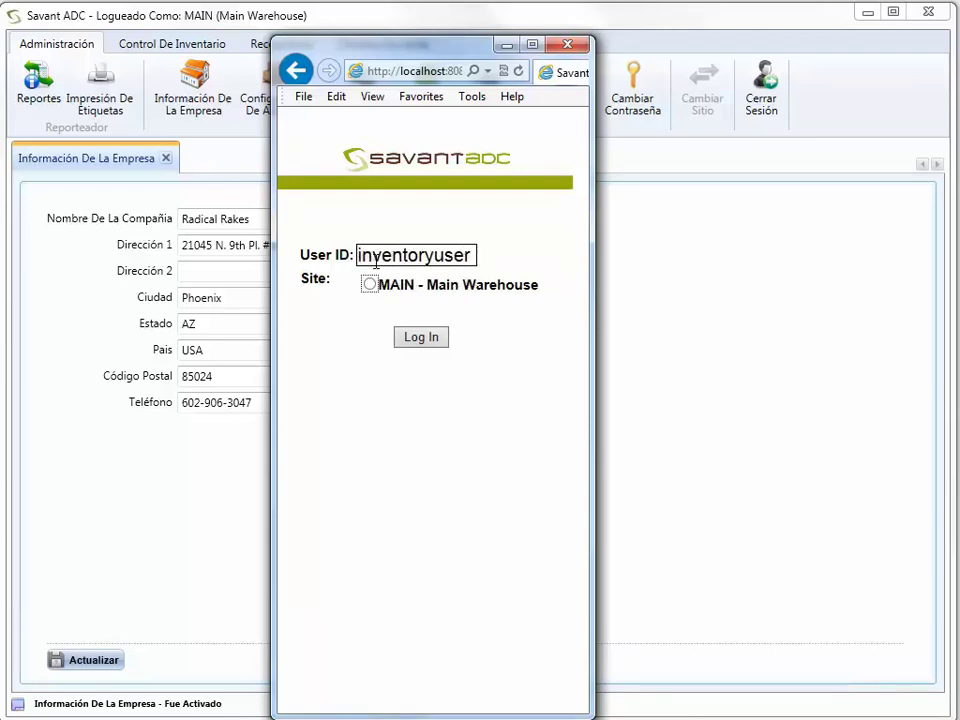
key("space")
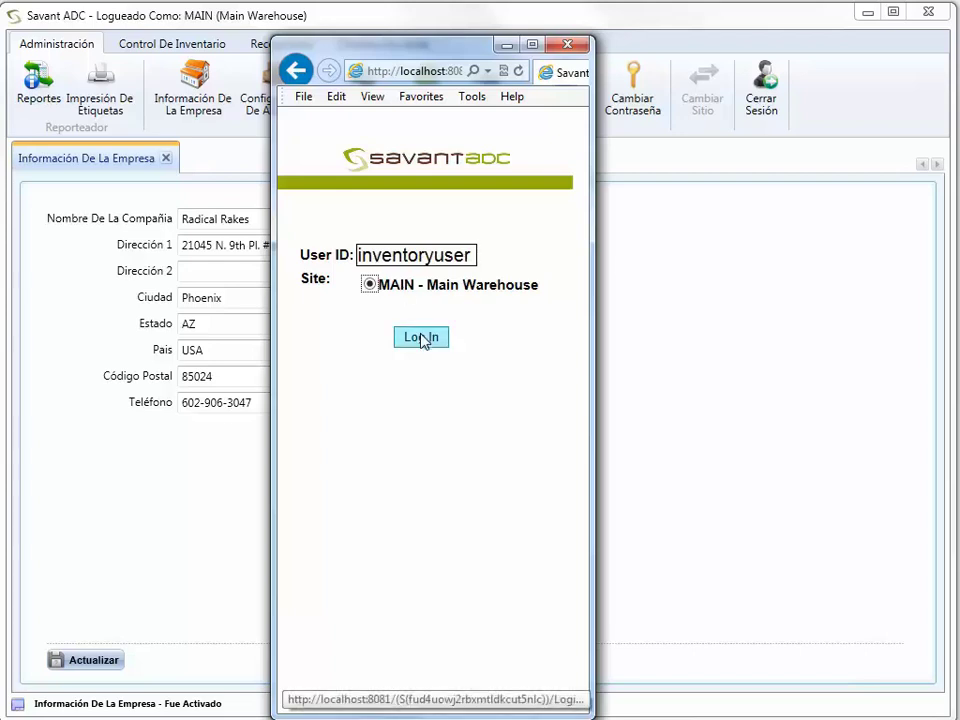
left_click(422, 338)
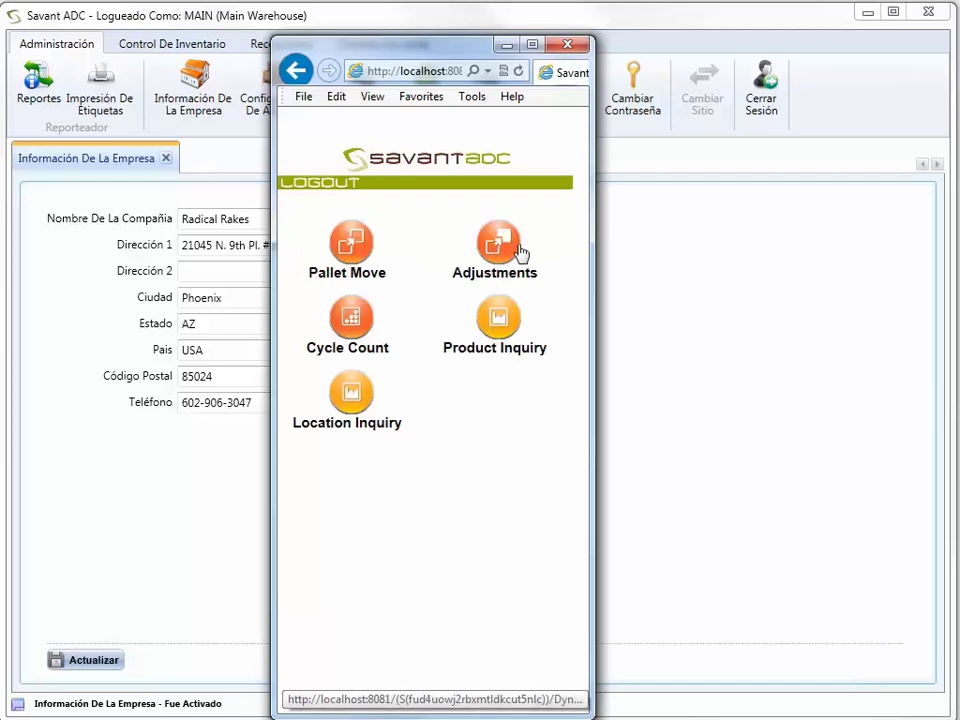